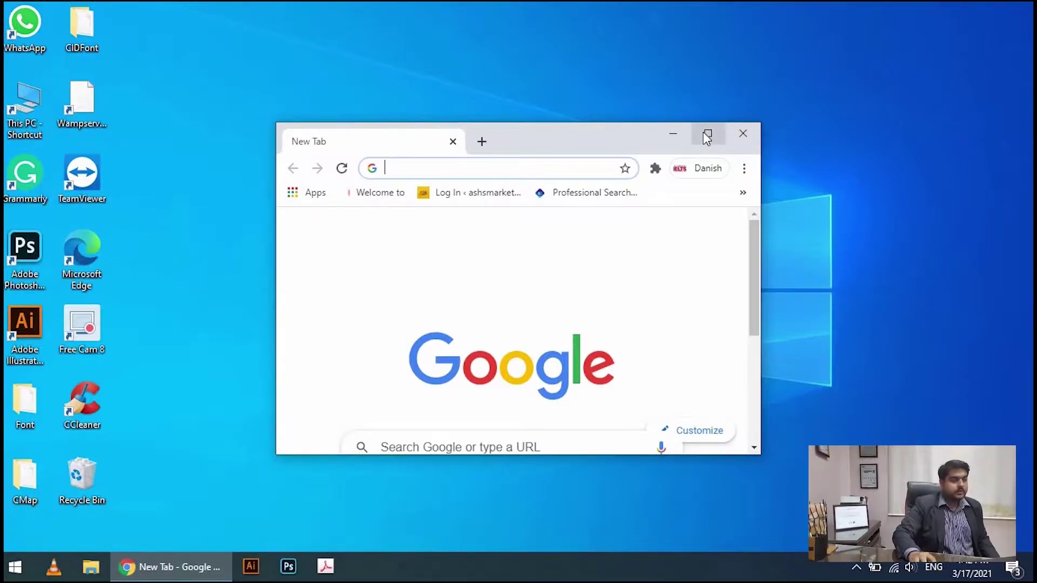
- Maximize the browser window and search Google for bluehost
click(707, 134)
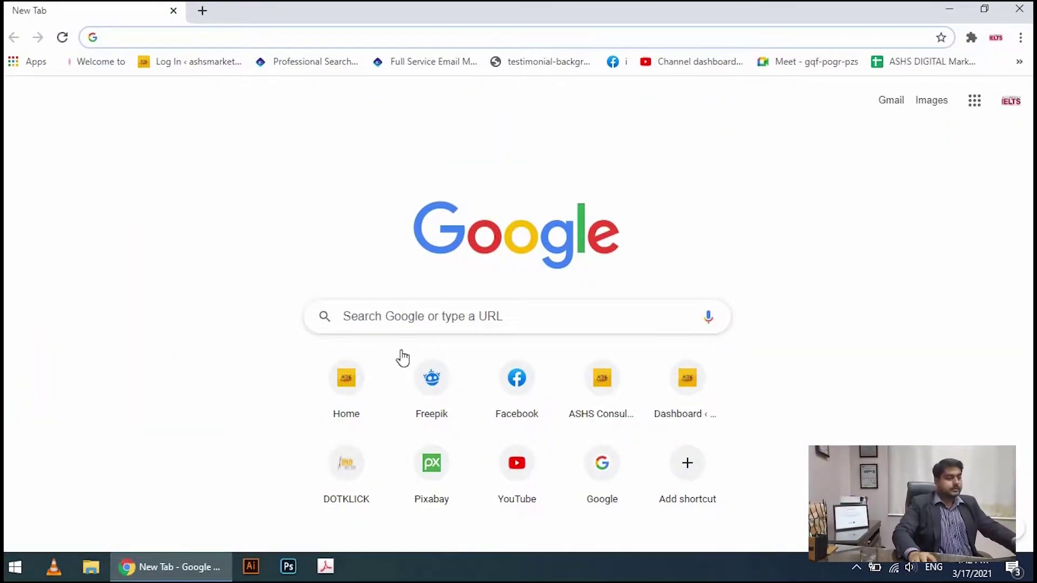
click(421, 318)
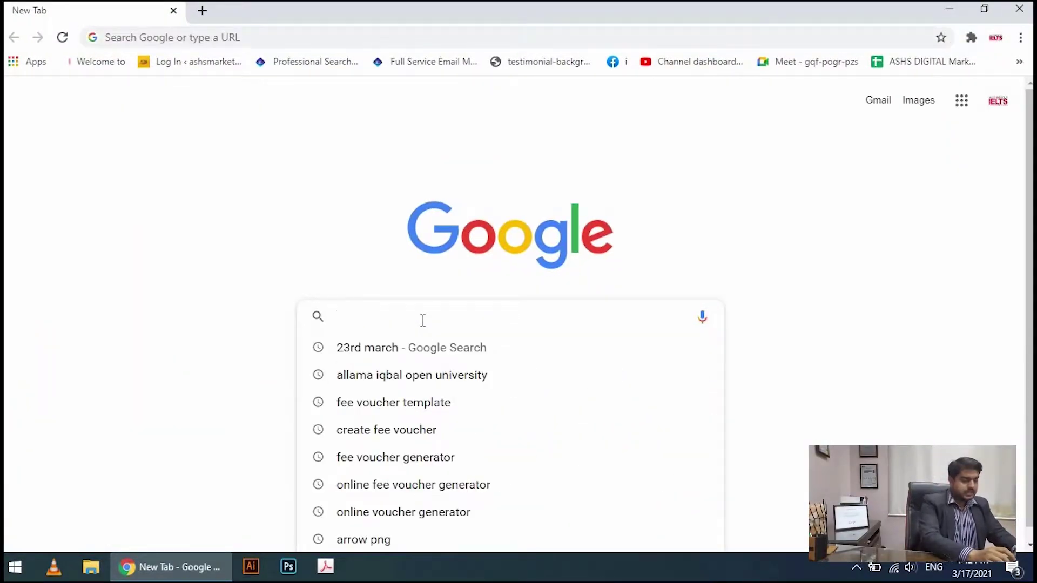
text(bluehp)
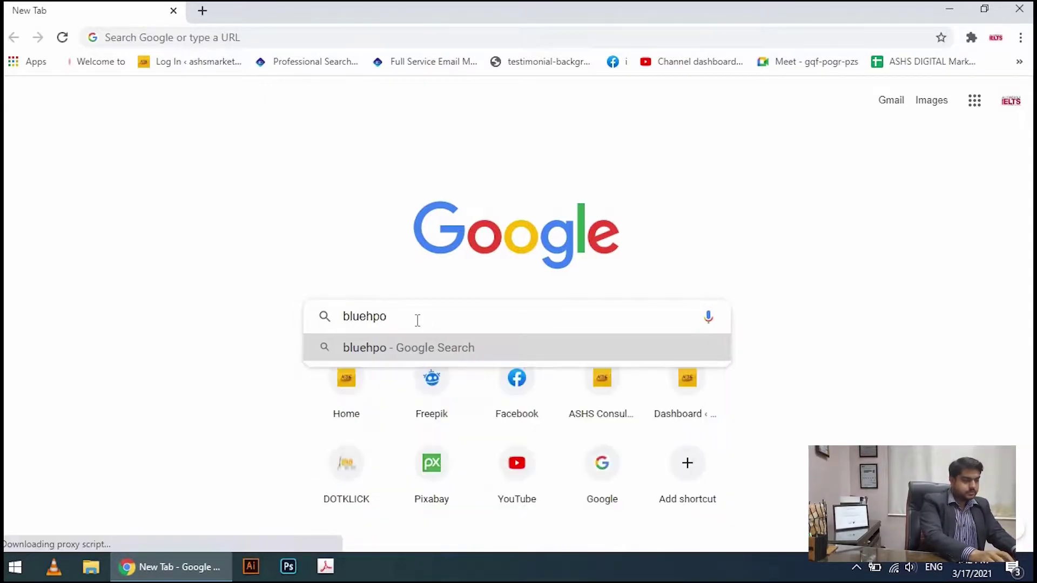
key(BackSpace)
text(ost)
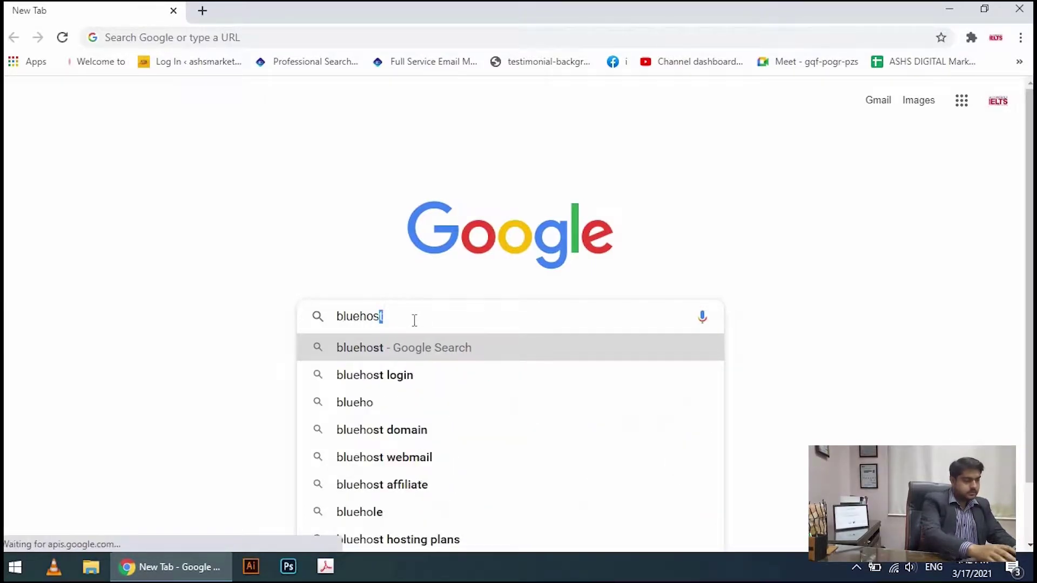
key(Return)
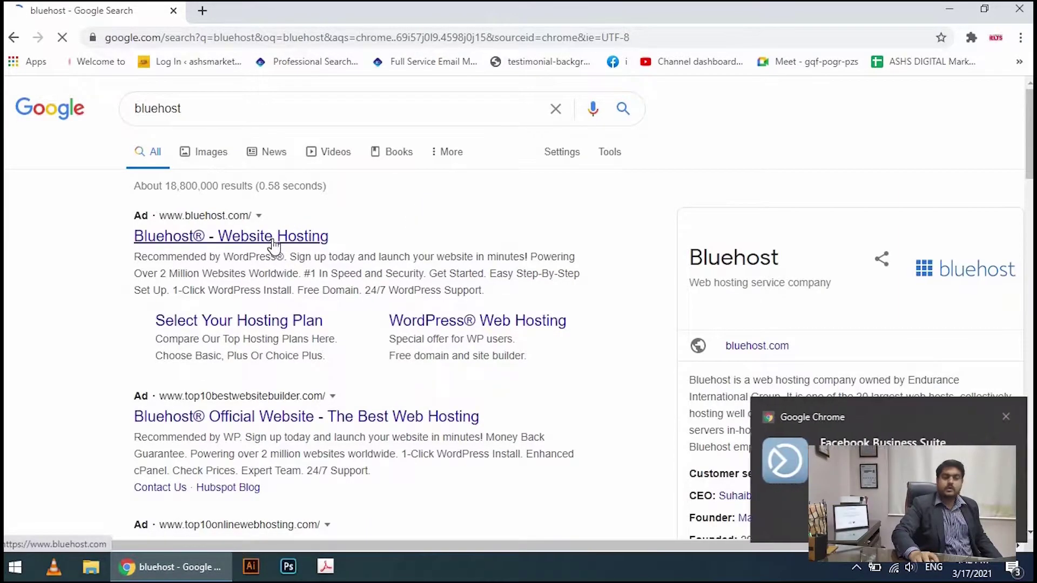
- Dismiss the notification, open the Bluehost website hosting result and go to the site's Domains page
click(1002, 416)
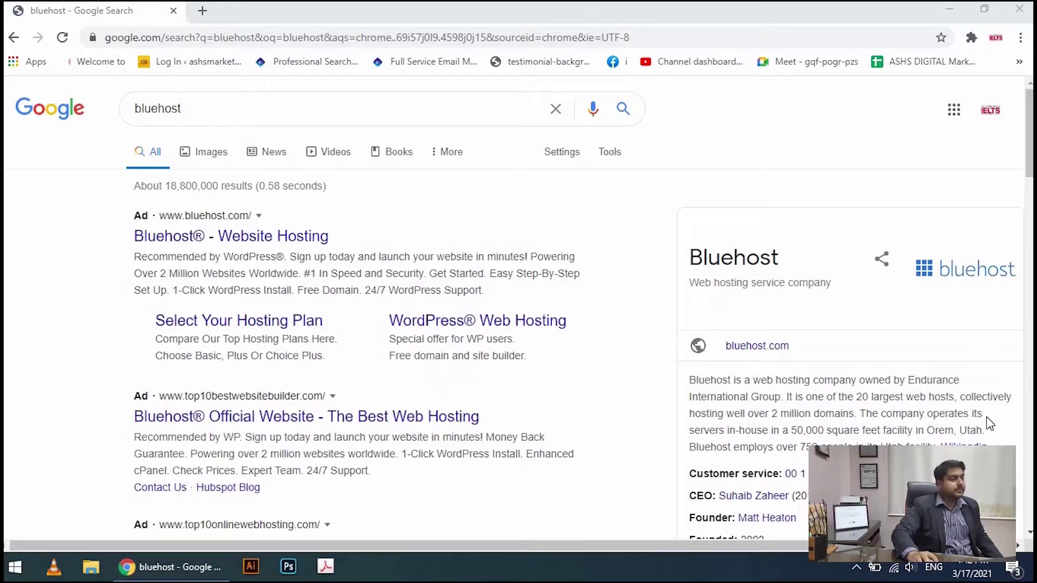
click(284, 237)
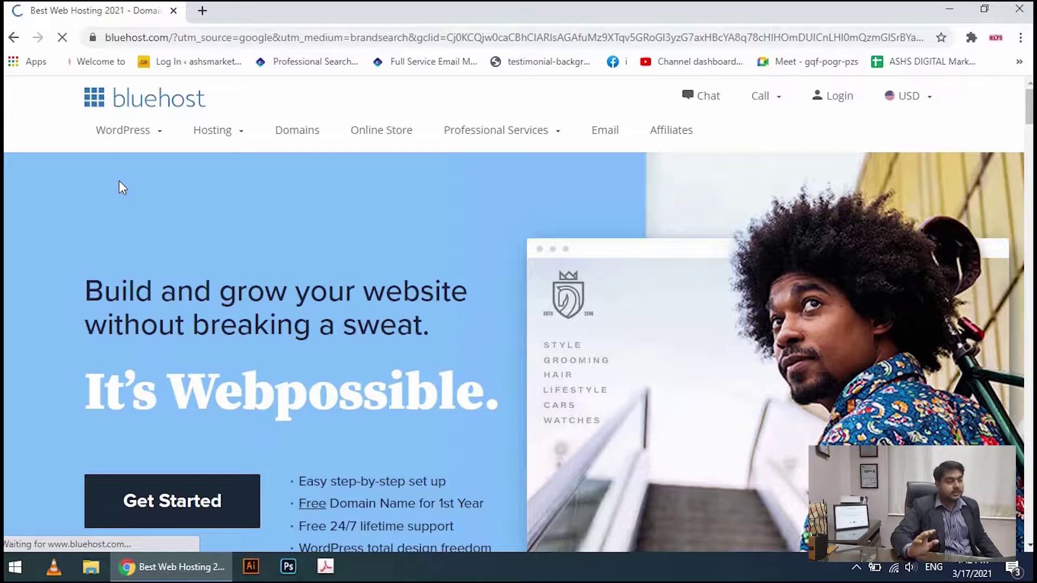
click(290, 142)
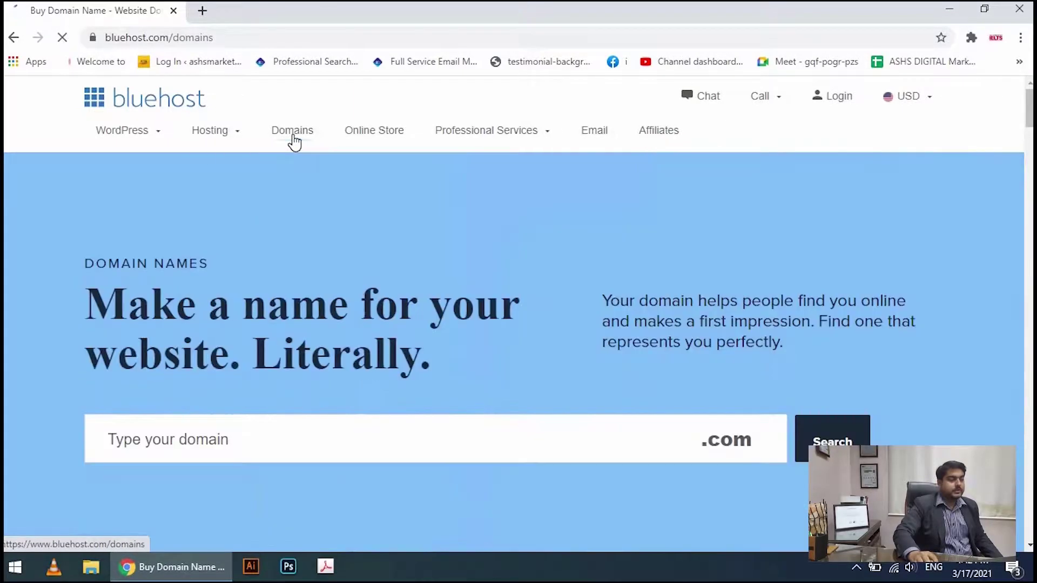
- Enter ashspakistan as the desired domain name, check the available extensions, and search for it with .com
click(331, 442)
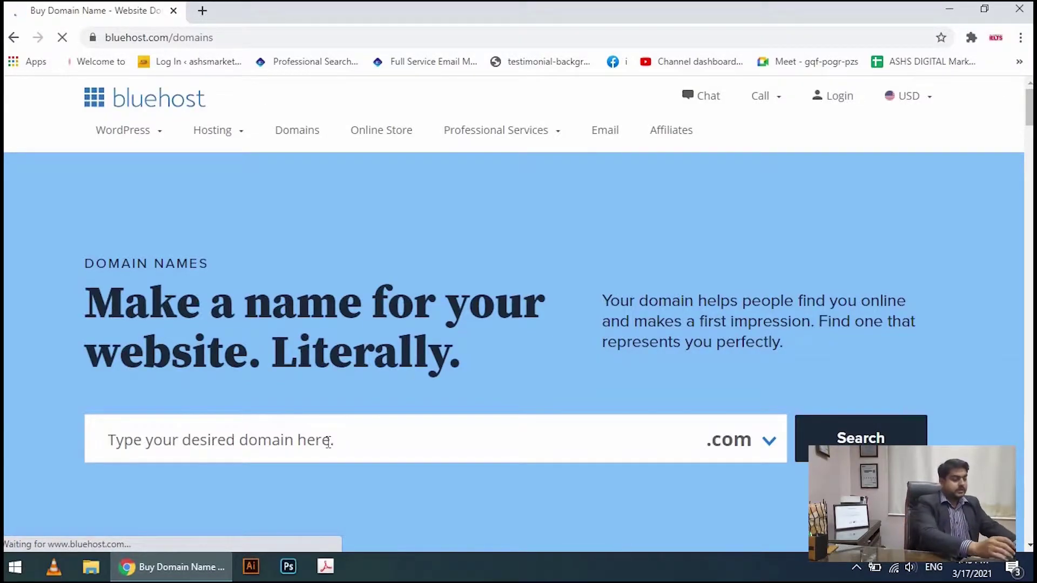
text(ashspakistan)
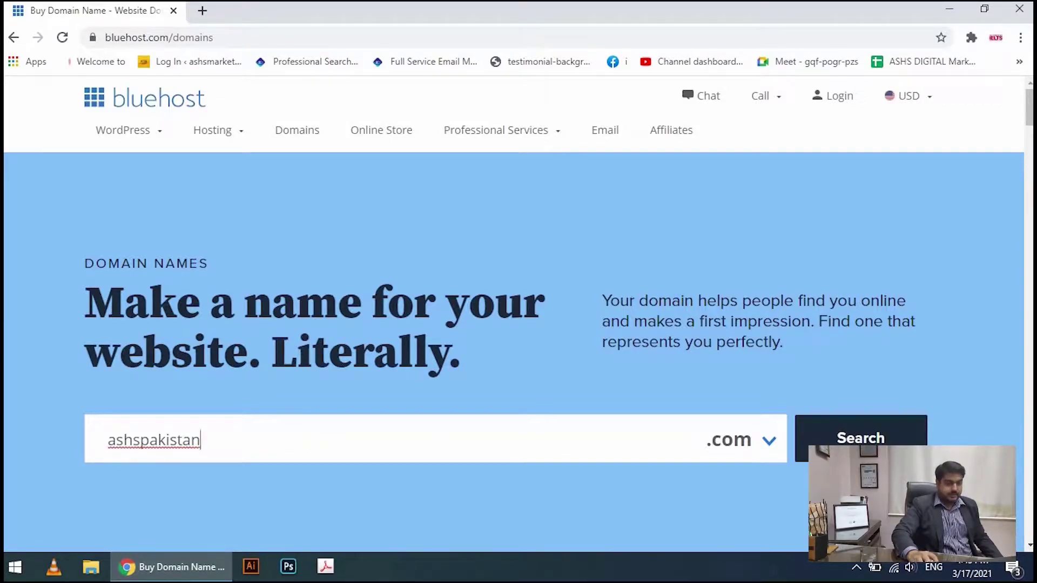
click(761, 448)
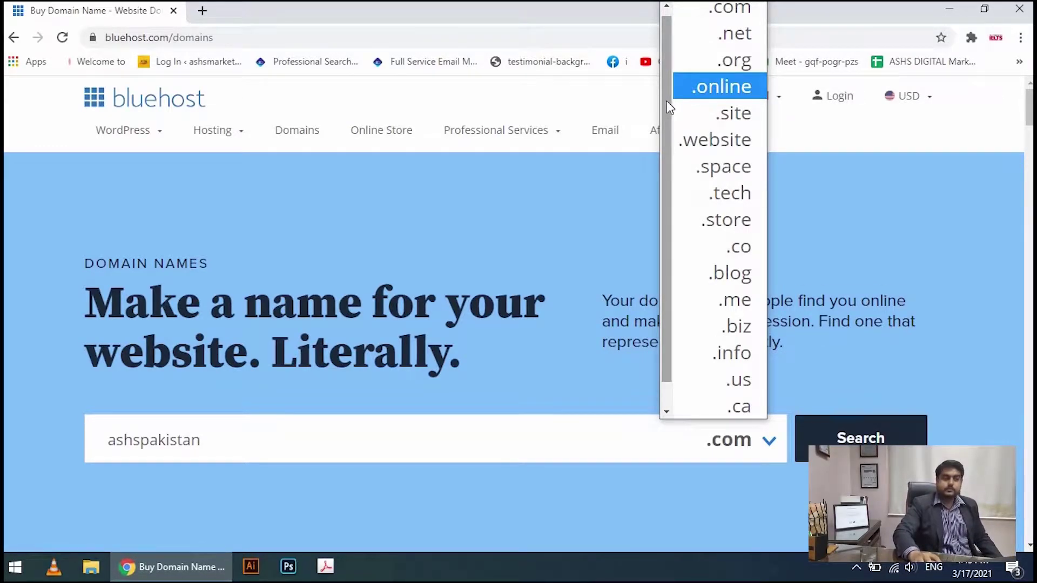
drag(666, 101, 672, 165)
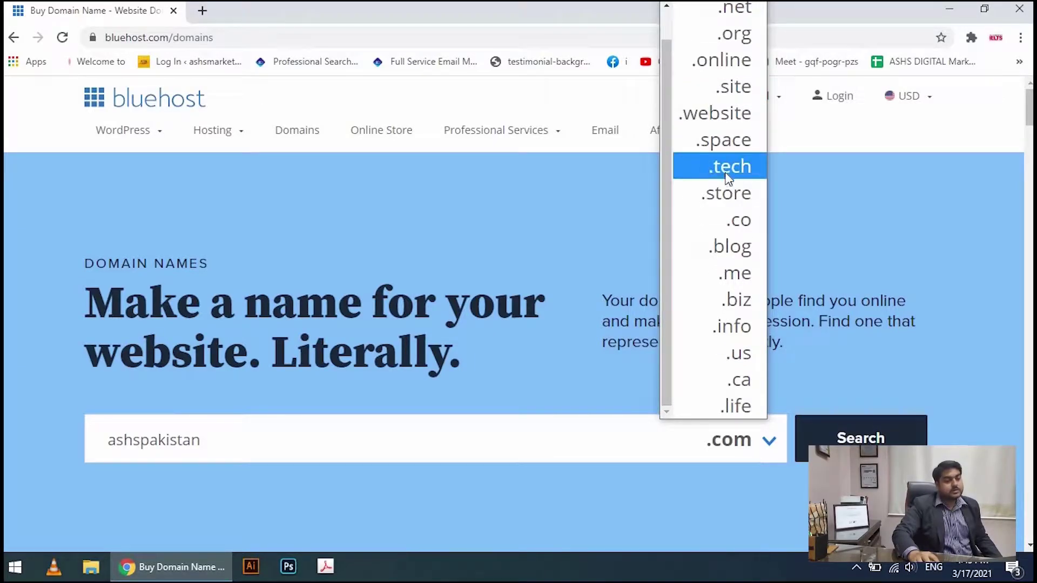
click(831, 380)
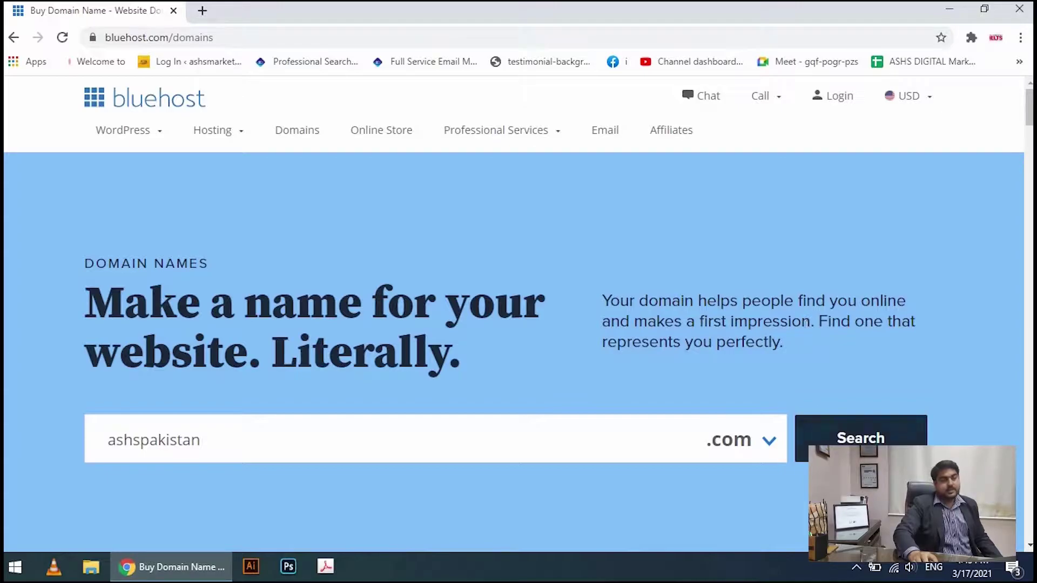
click(839, 440)
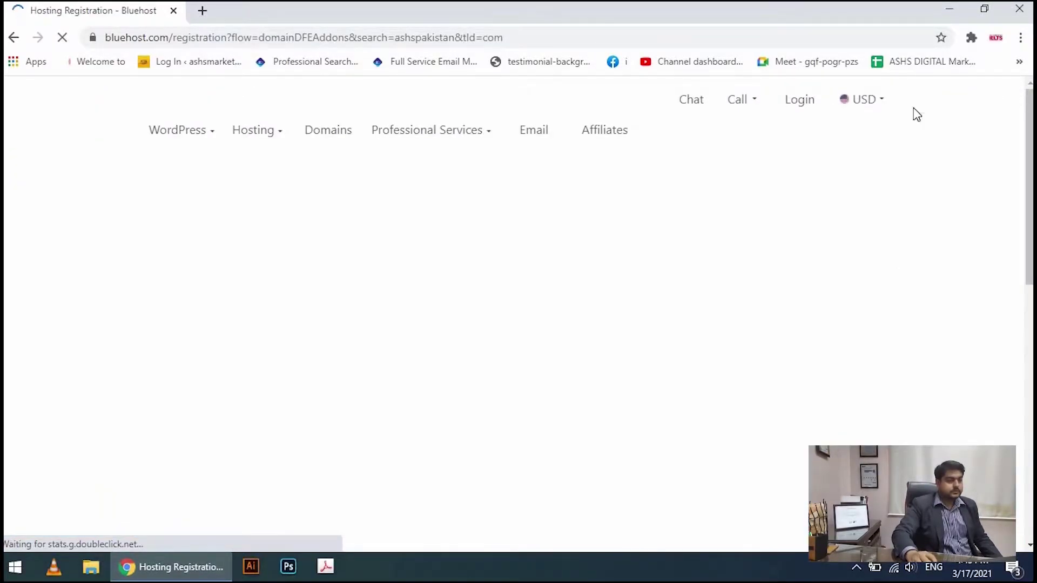
click(870, 103)
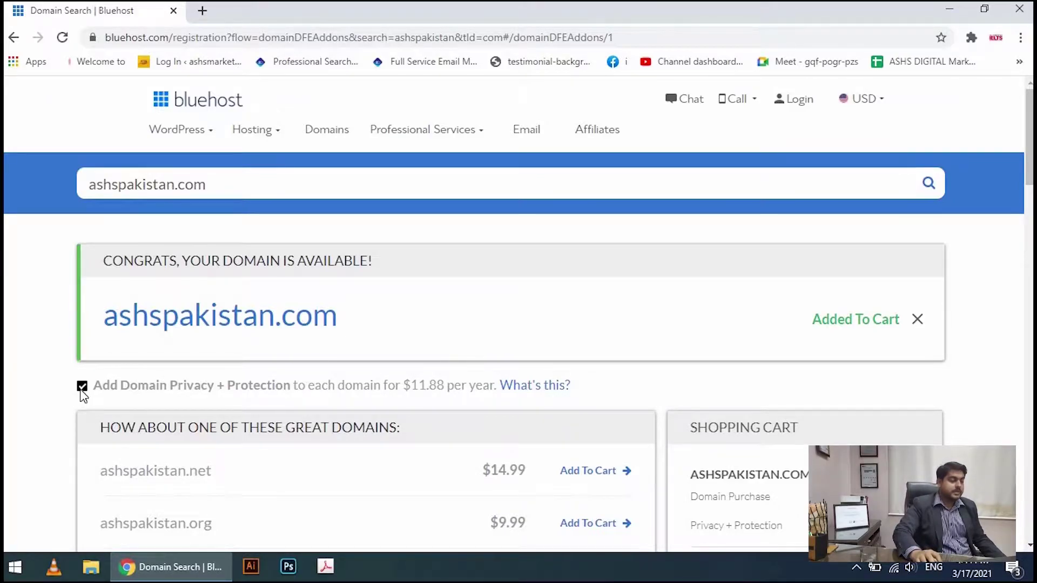
- Decline Domain Privacy + Protection and re-add ashspakistan.com to the cart without it
click(82, 386)
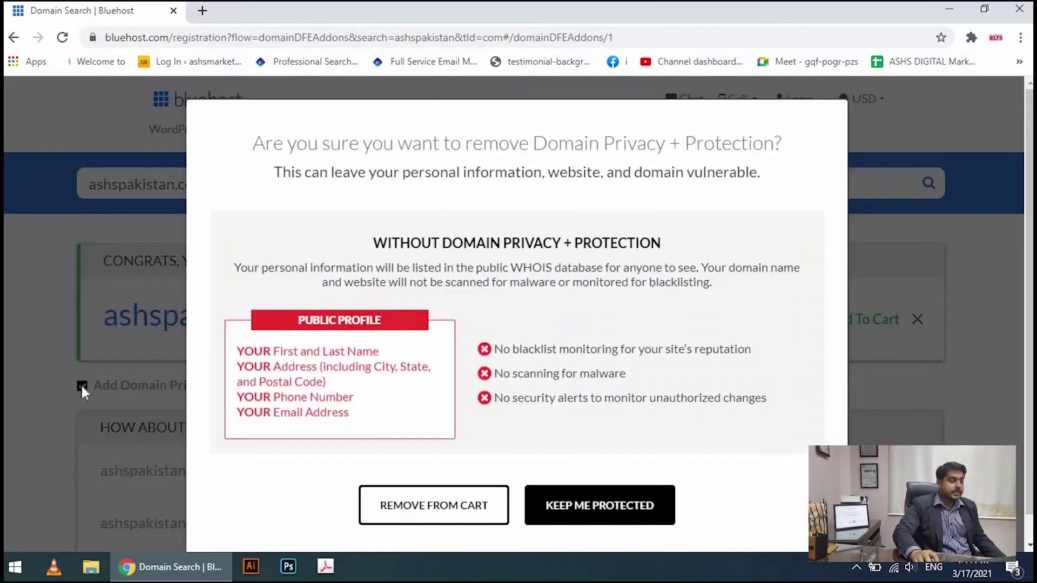
click(465, 502)
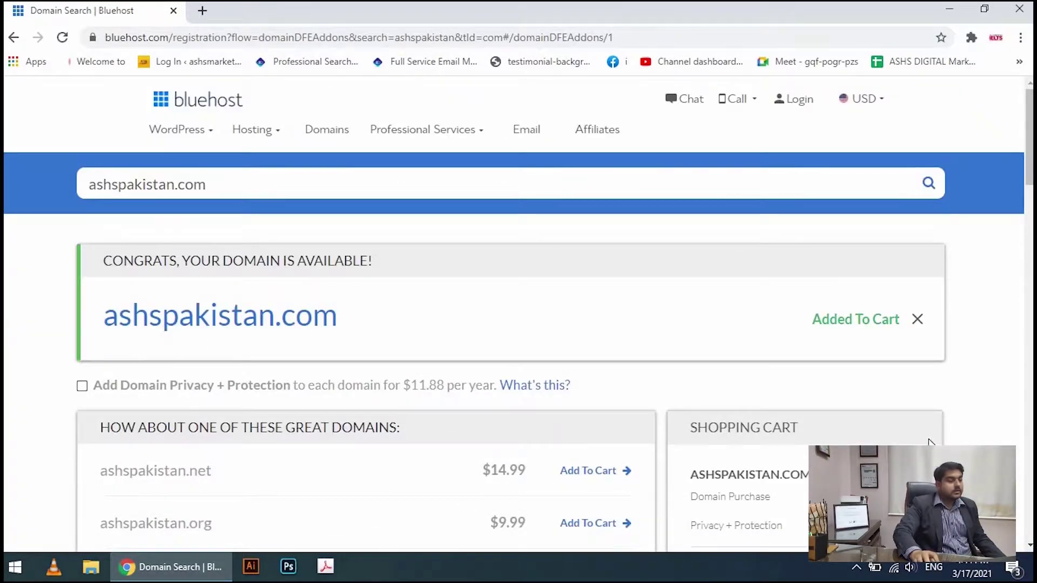
scroll(950, 354, down, 4)
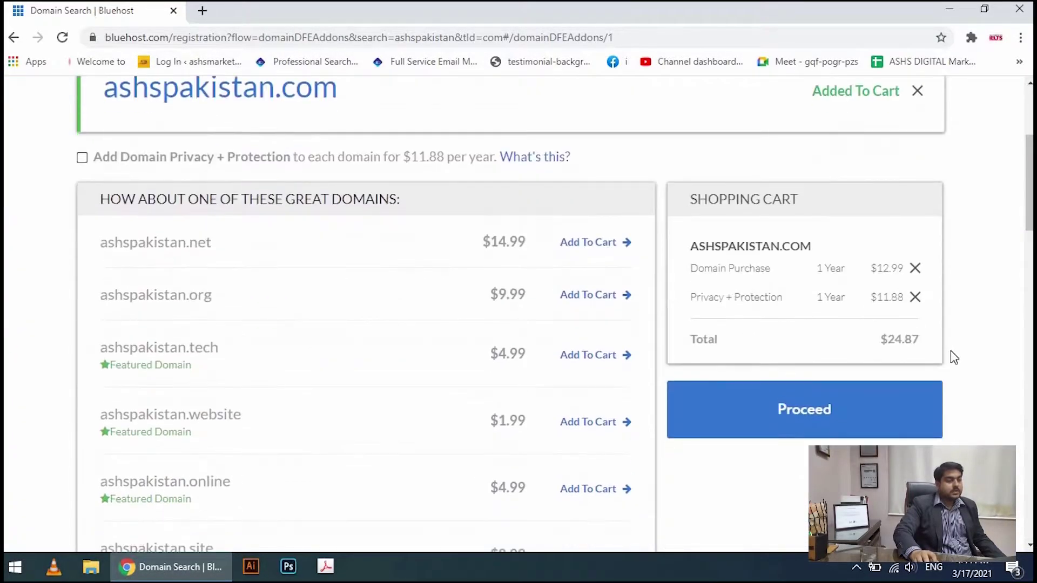
scroll(950, 354, up, 4)
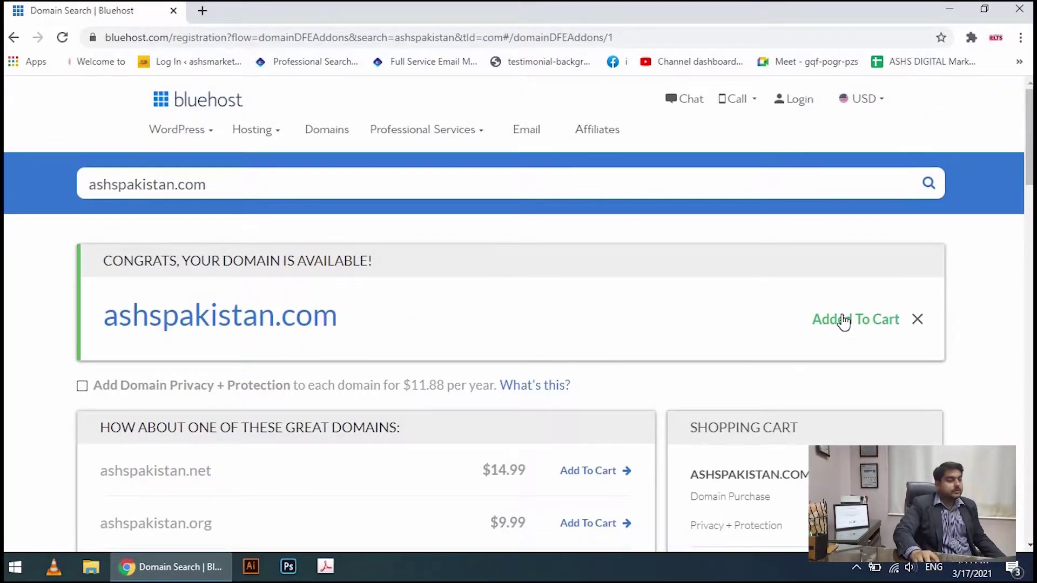
click(843, 321)
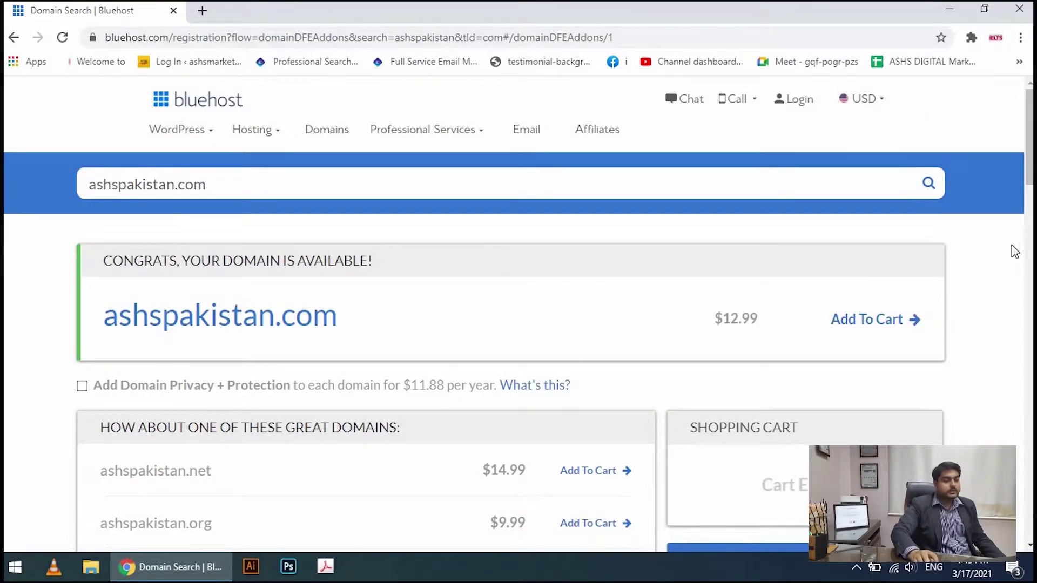
click(870, 329)
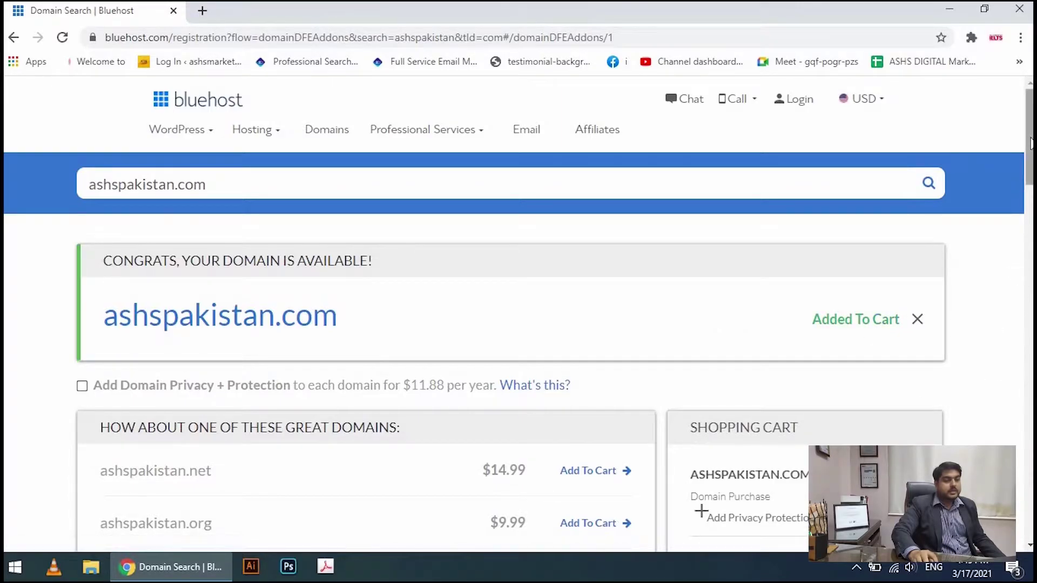
- Examine the shopping cart total and the prices of the suggested alternative domains
drag(1029, 152, 1030, 190)
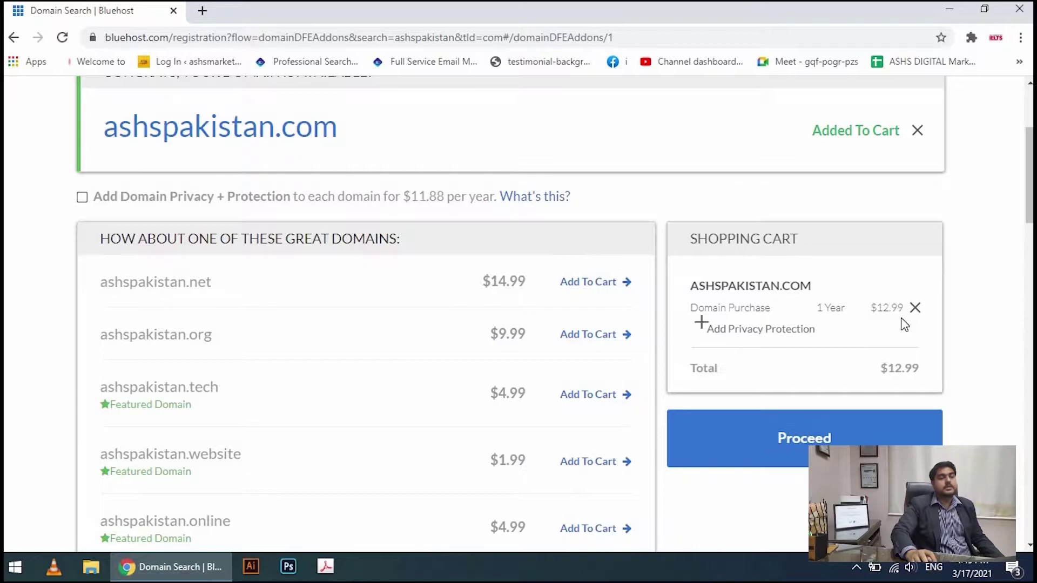
drag(1028, 204, 1030, 215)
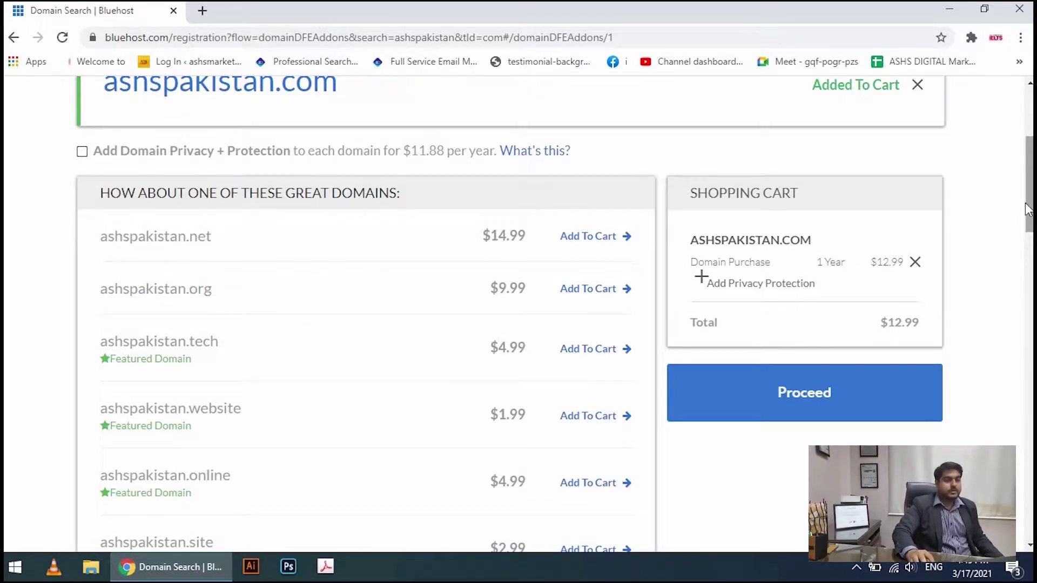
drag(1032, 208, 1031, 222)
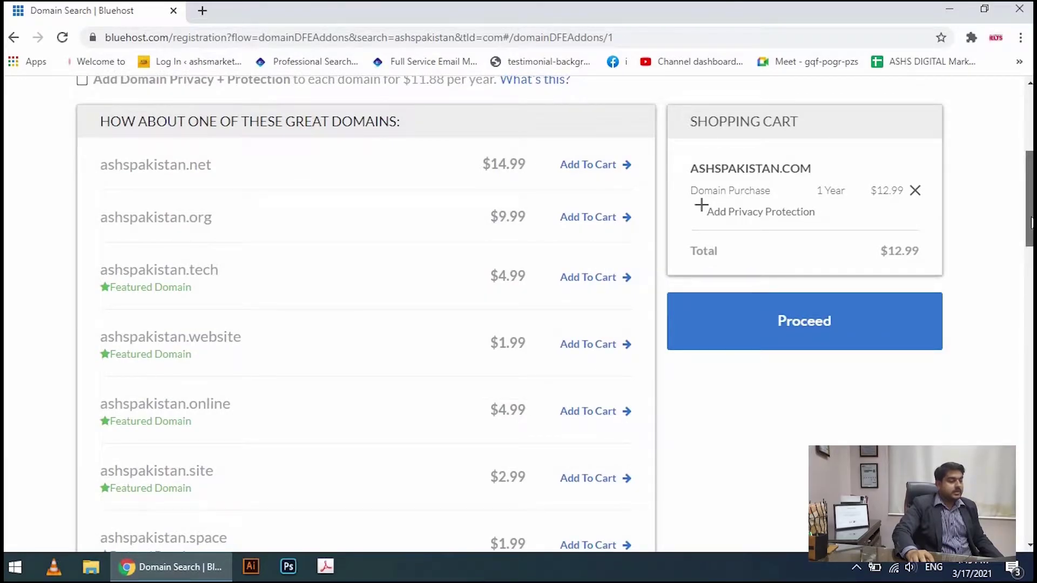
drag(1031, 222, 1031, 239)
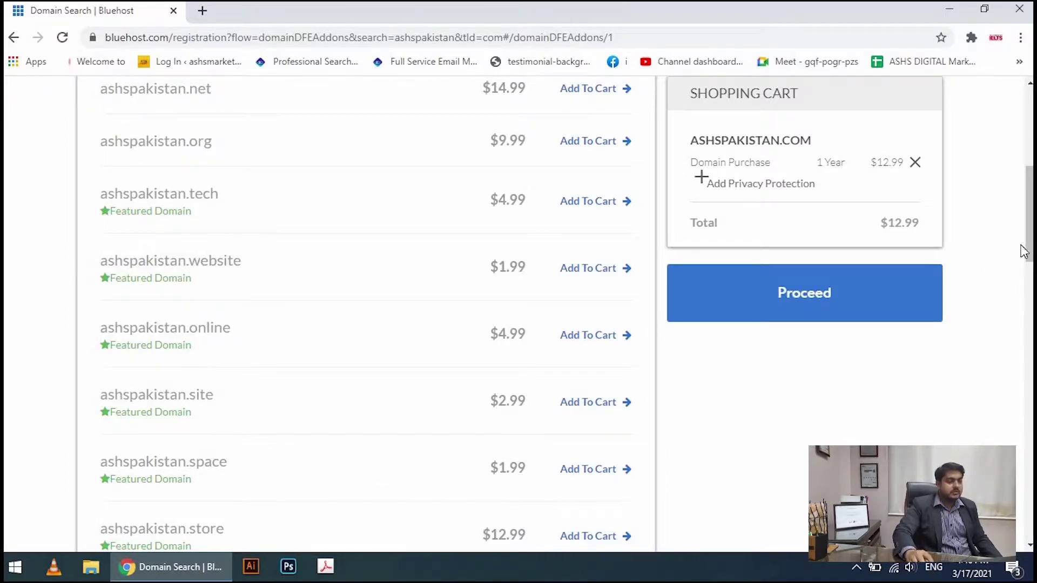
scroll(1026, 270, down, 3)
scroll(1029, 319, down, 3)
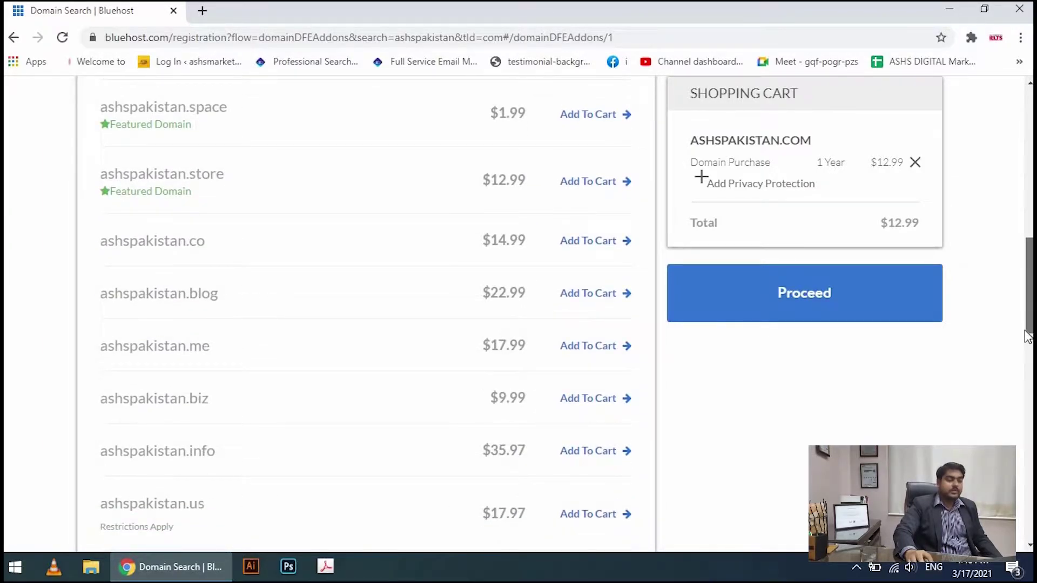
scroll(1025, 346, down, 4)
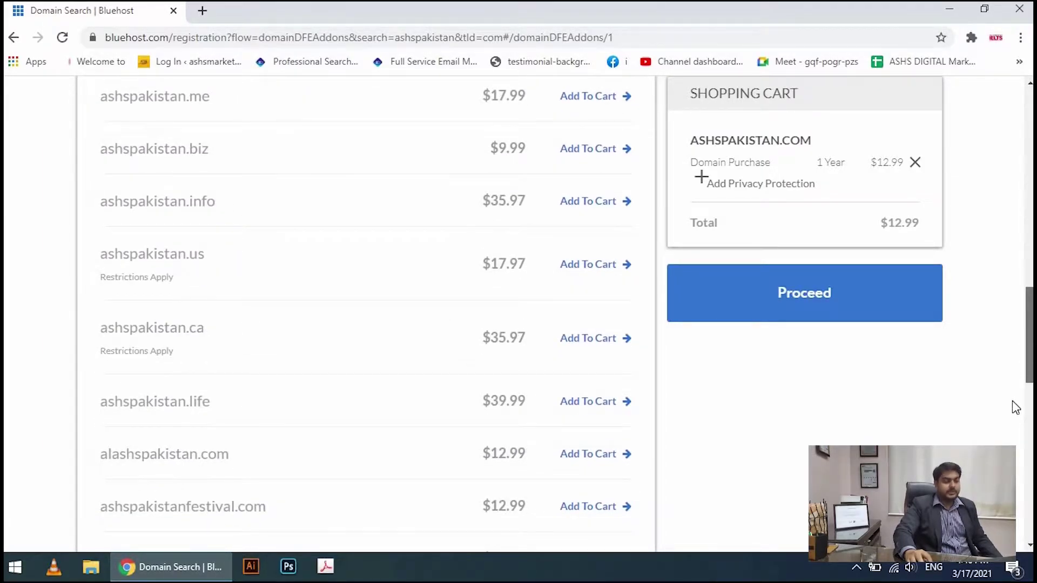
scroll(1016, 408, down, 3)
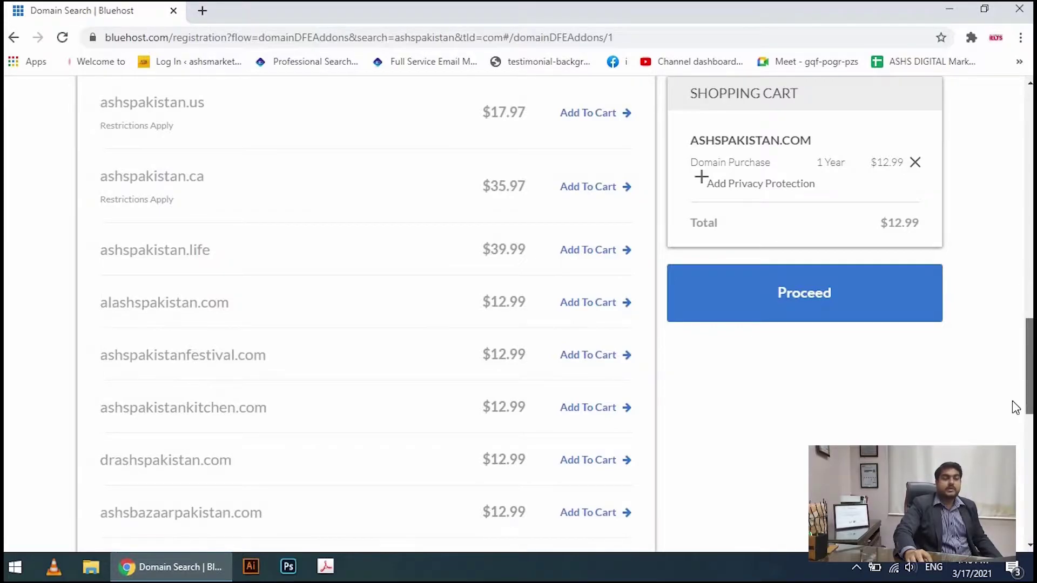
scroll(1013, 418, down, 3)
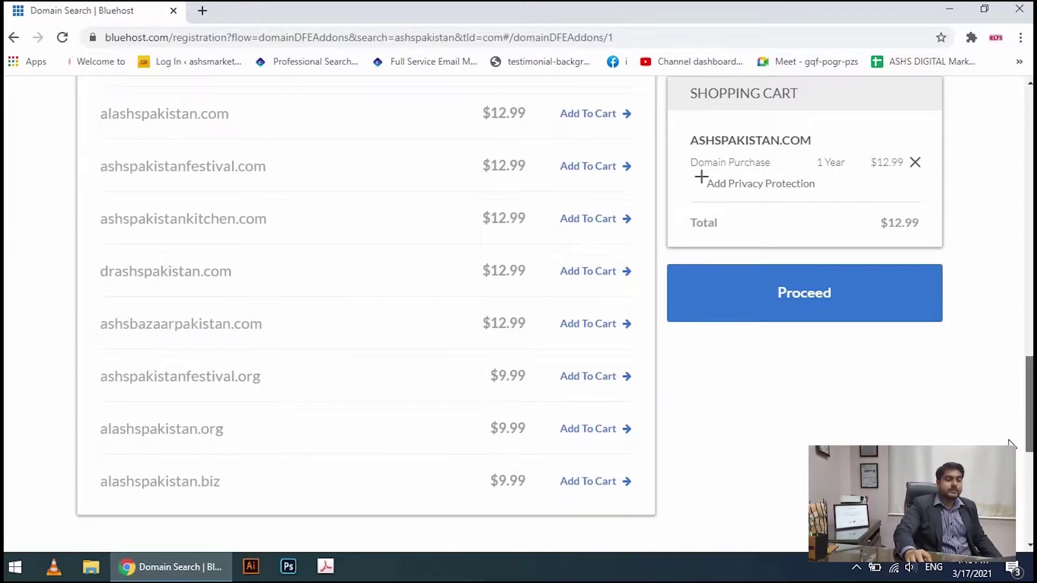
scroll(1008, 434, up, 9)
scroll(1006, 334, up, 12)
scroll(1009, 262, down, 9)
scroll(1013, 292, up, 9)
scroll(1012, 185, down, 1)
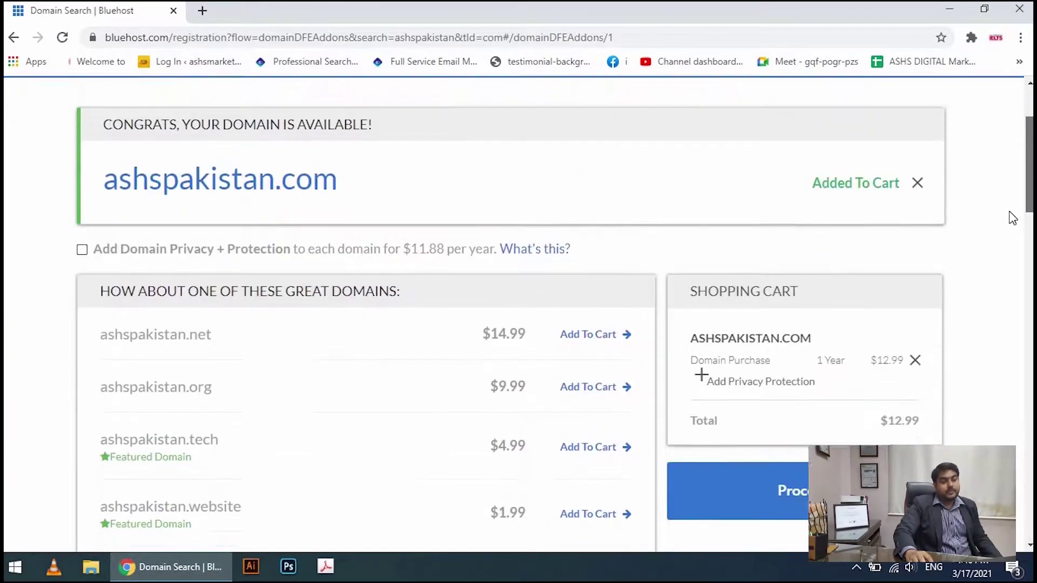
scroll(1012, 218, down, 1)
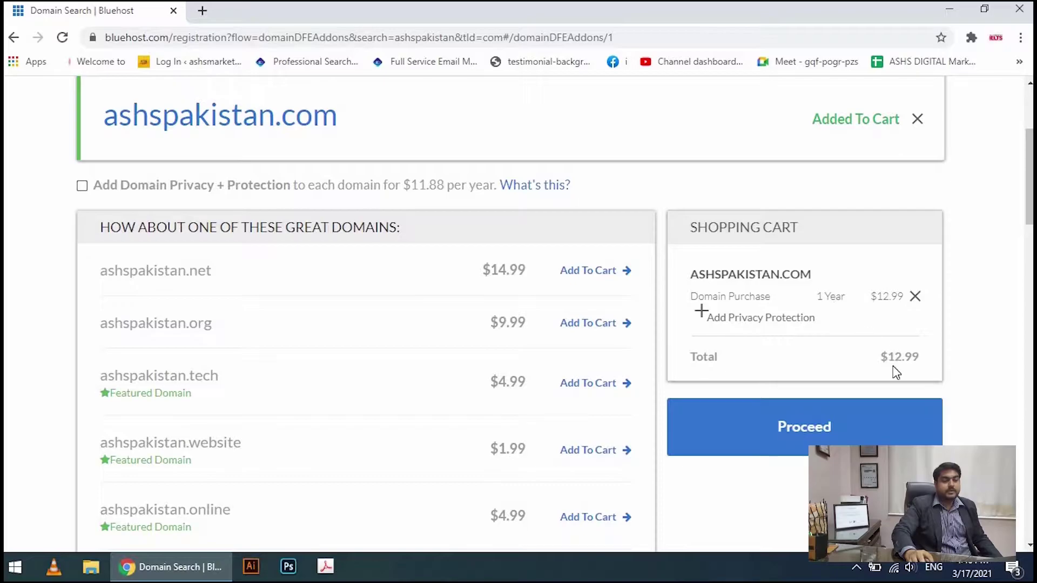
- Proceed with the ashspakistan.com order and examine the free hosting trial and Microsoft 365 Professional Email offers
click(815, 433)
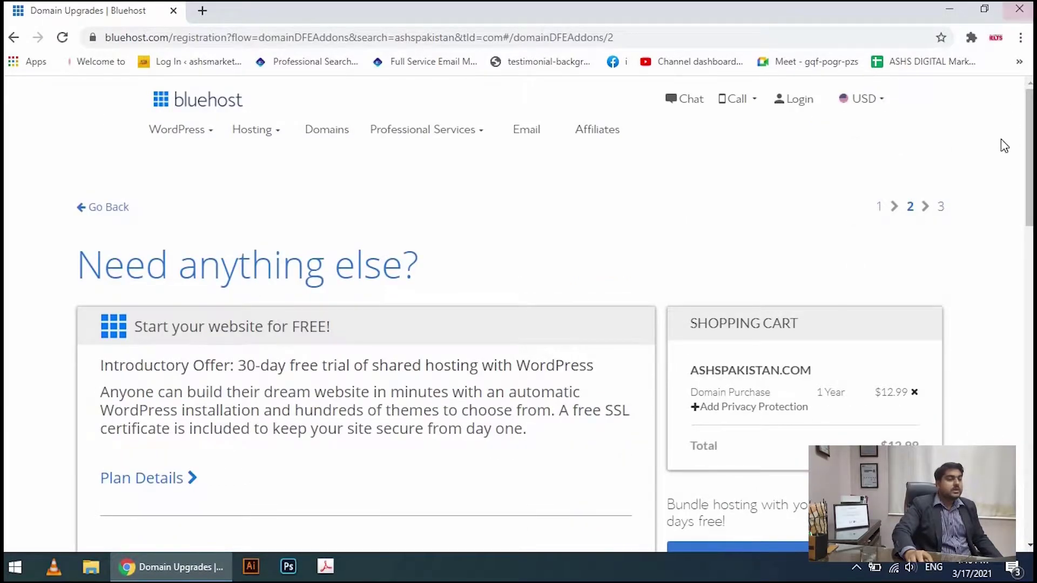
drag(1028, 173, 1029, 206)
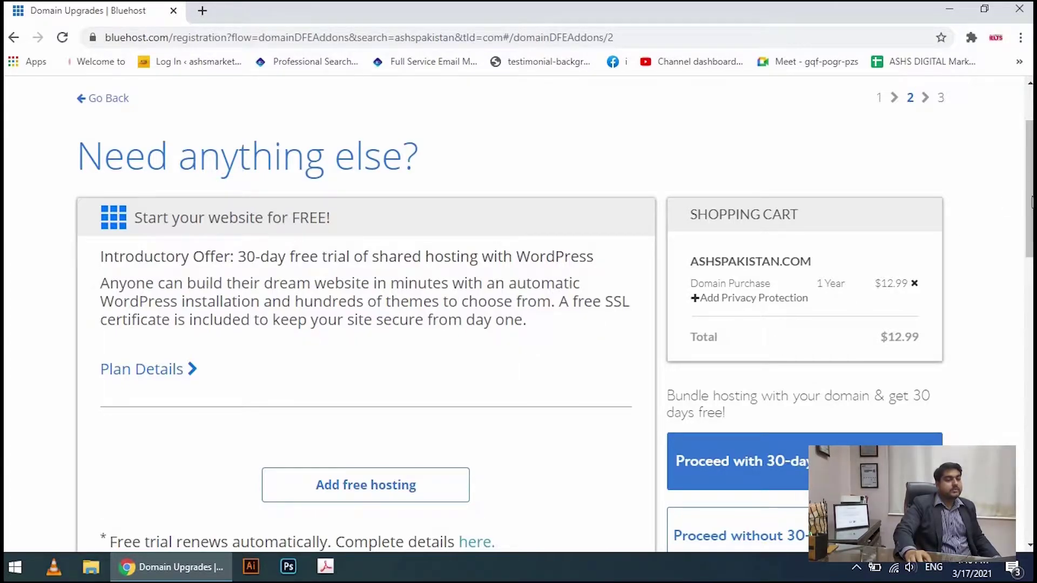
drag(1029, 209, 1030, 253)
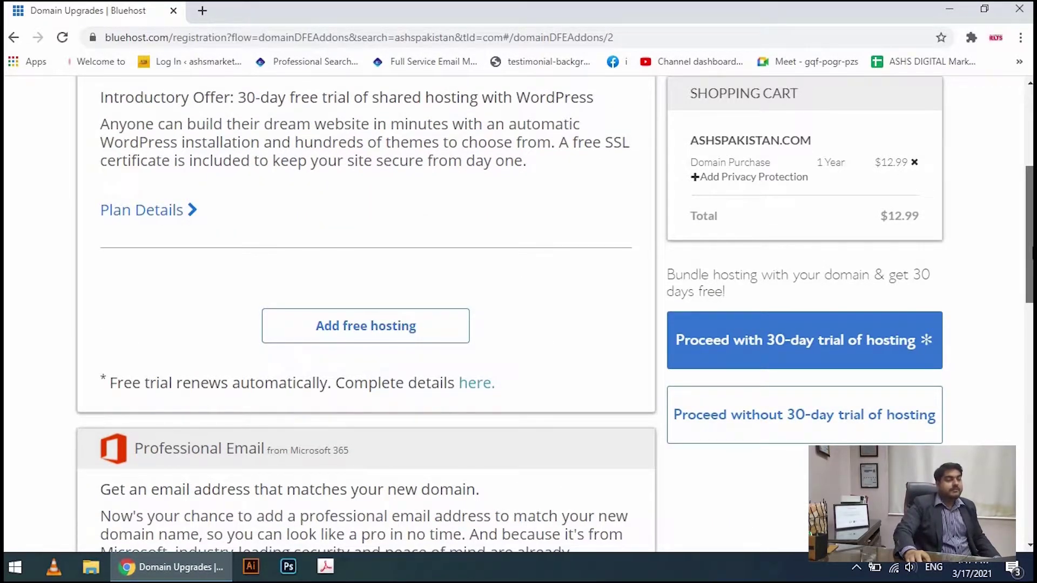
drag(1029, 253, 1029, 319)
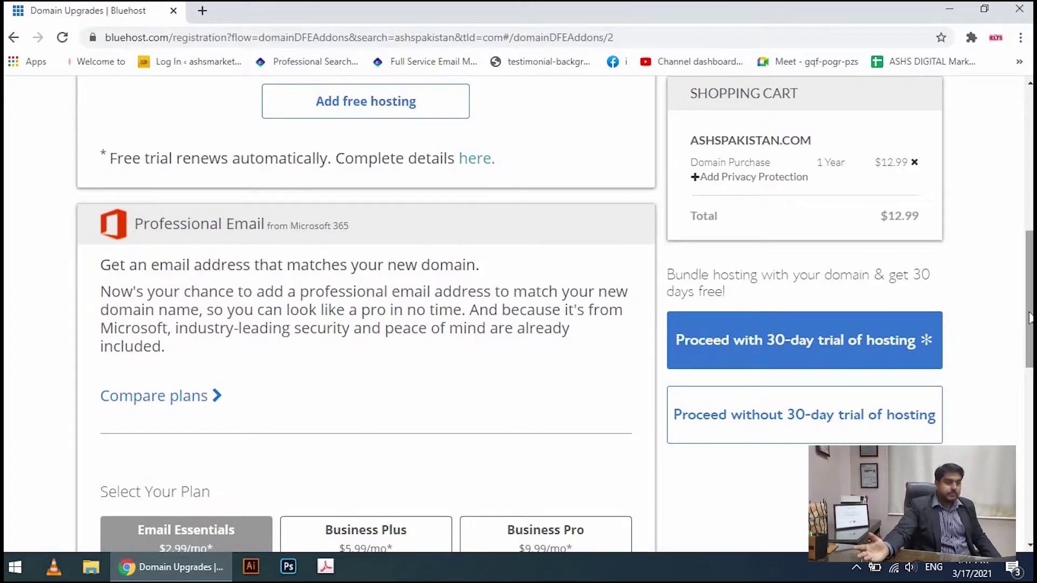
drag(1029, 318, 1020, 354)
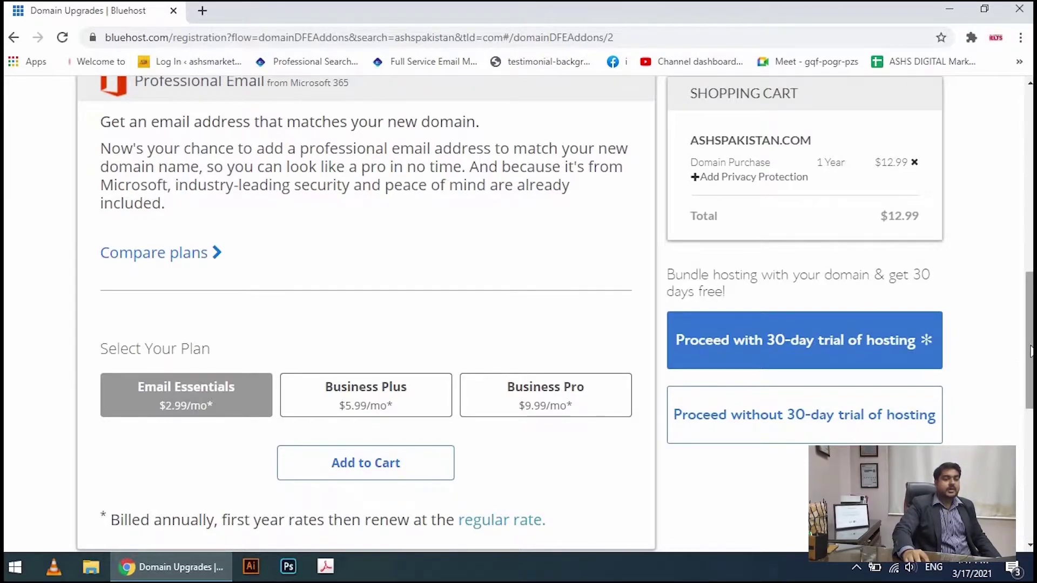
drag(1030, 351, 1030, 367)
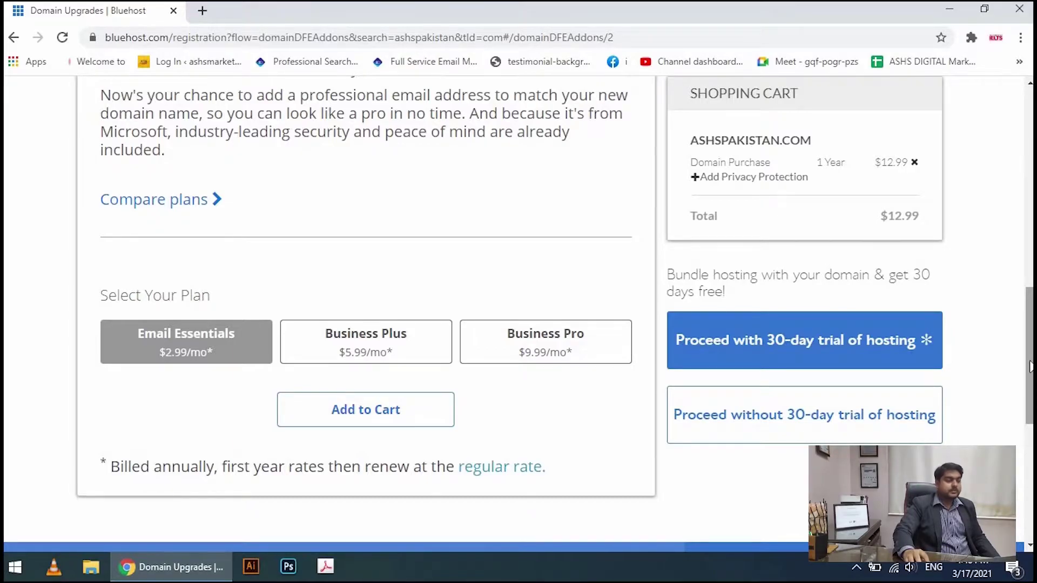
drag(1030, 367, 1030, 306)
scroll(400, 213, up, 3)
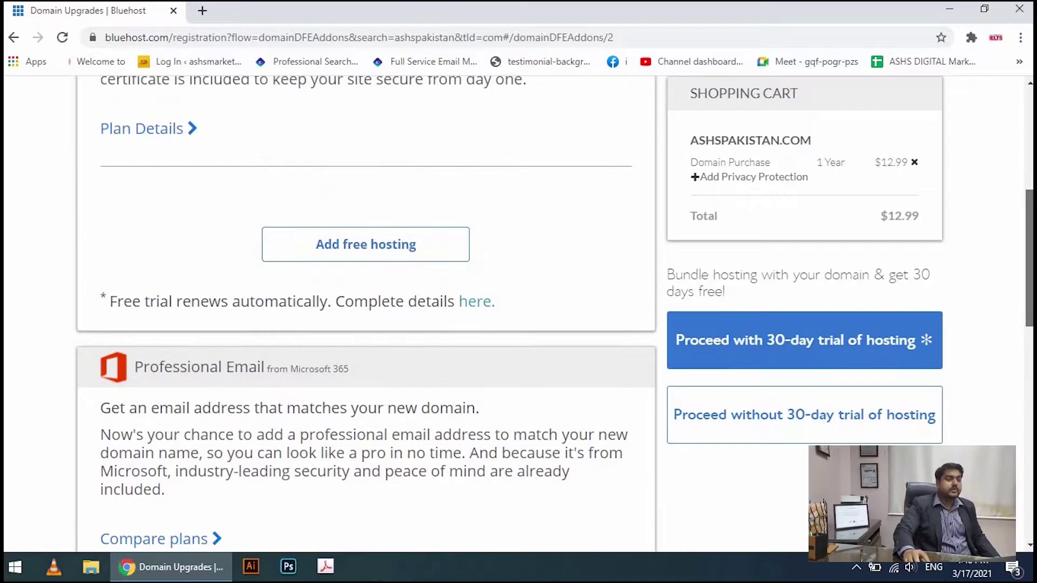
- Add the free hosting trial to the cart and remove it again
click(330, 258)
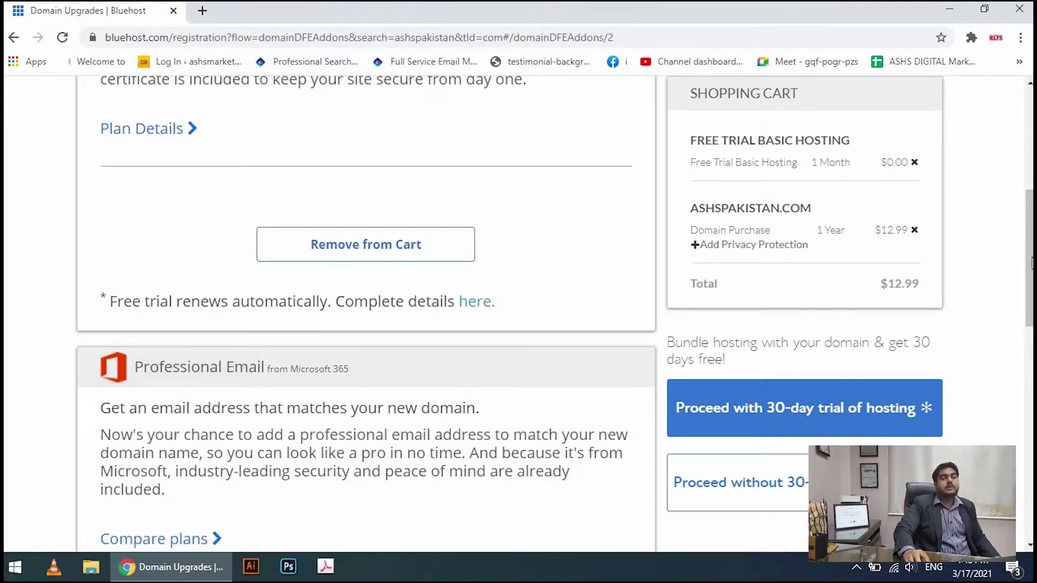
drag(1029, 268, 1029, 232)
click(344, 387)
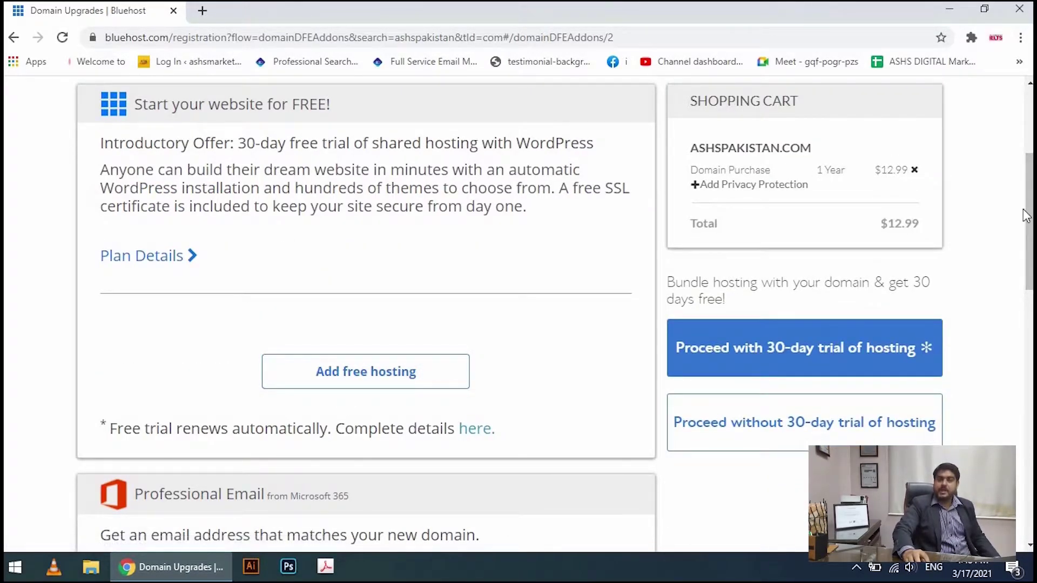
- Check the cart total and proceed to checkout without the 30-day trial of hosting
mouse_move(1028, 217)
mouse_down()
mouse_move(1028, 252)
mouse_move(1028, 228)
mouse_up()
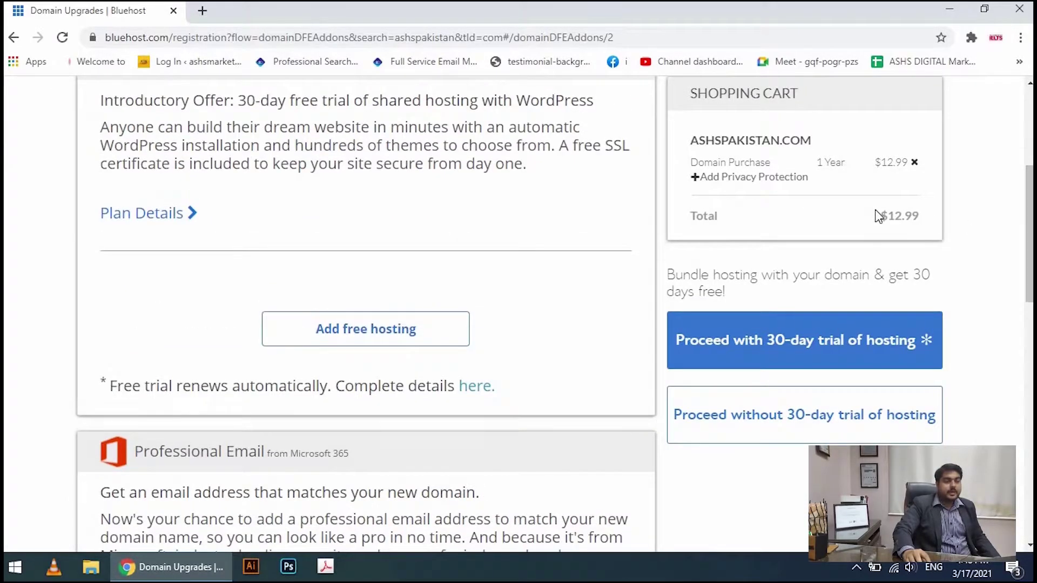
drag(878, 212, 918, 225)
click(965, 235)
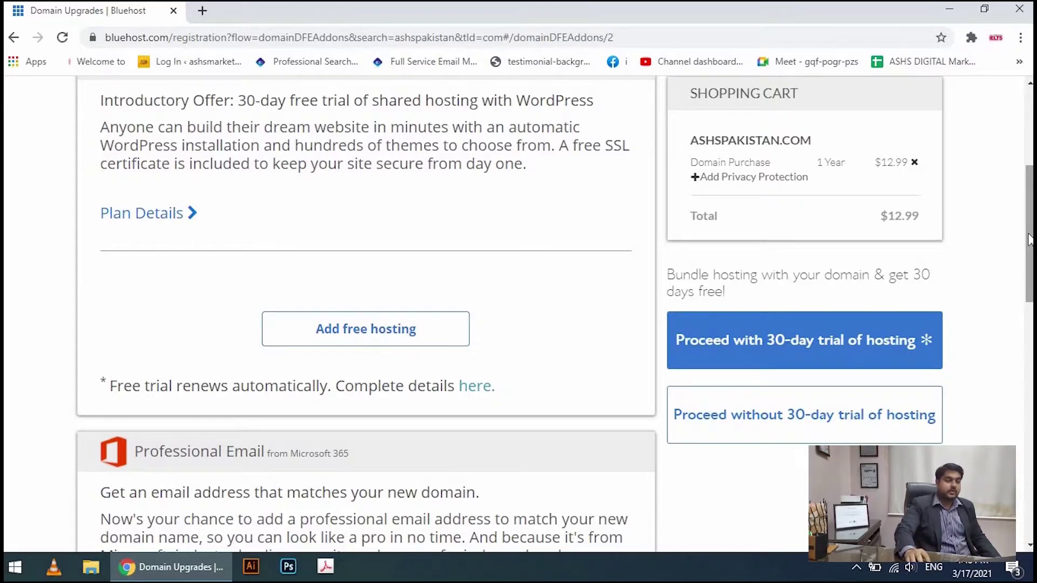
drag(1028, 253, 1029, 165)
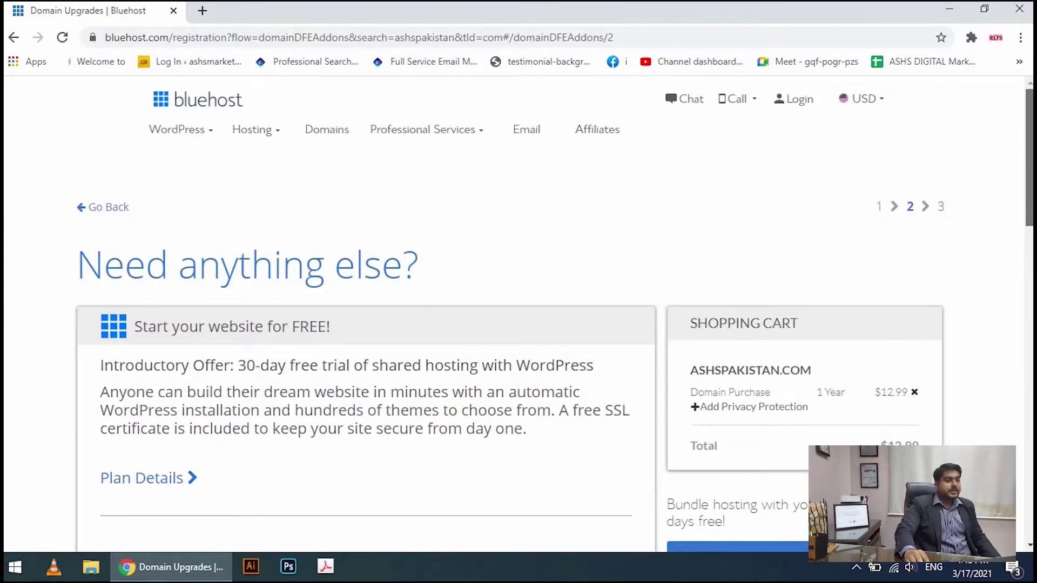
drag(1029, 153, 1029, 228)
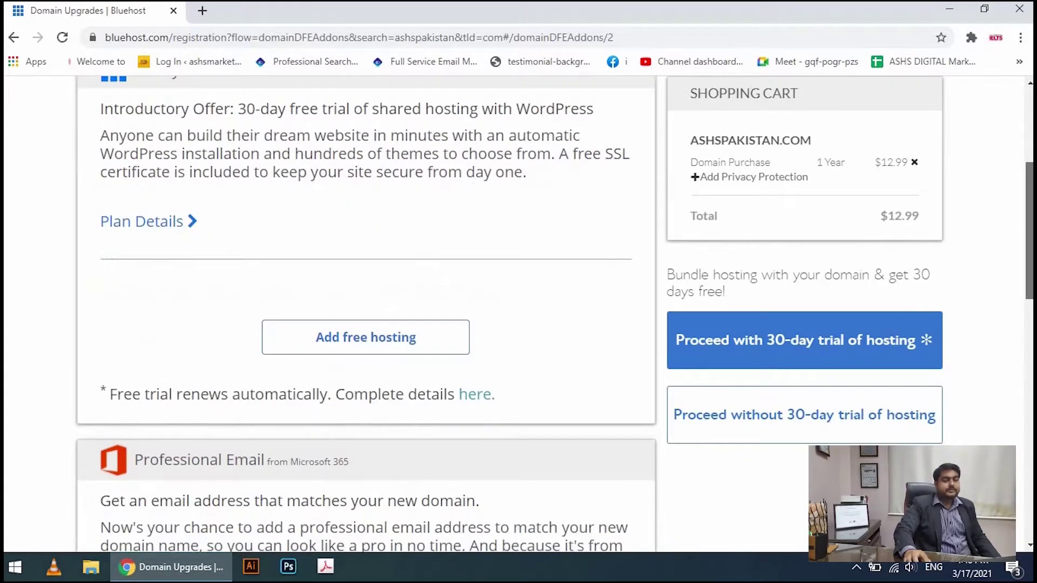
click(884, 427)
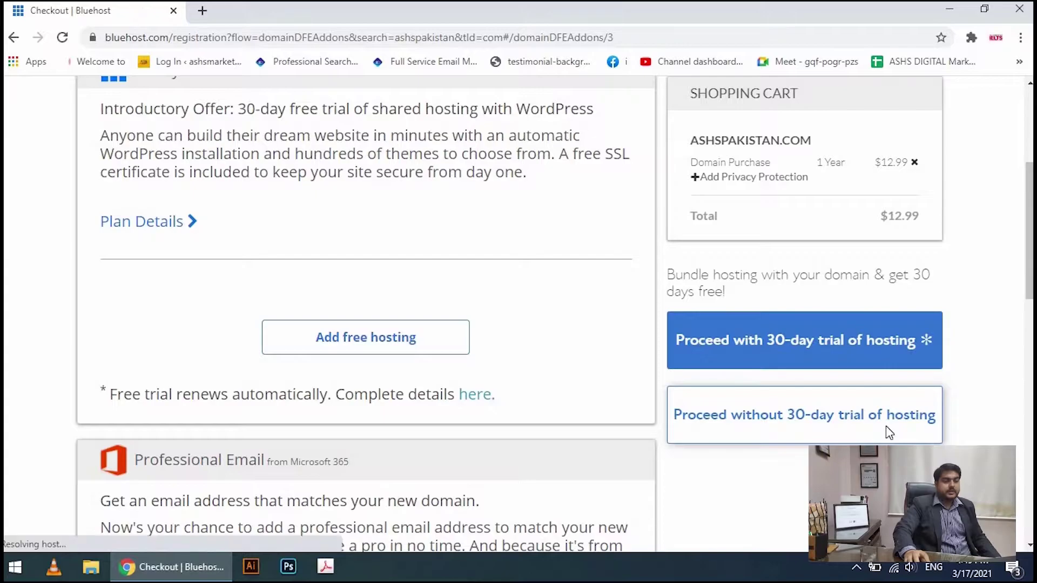
- Examine the checkout form's billing fields, auto-renewal terms and card or PayPal payment options
scroll(864, 419, down, 6)
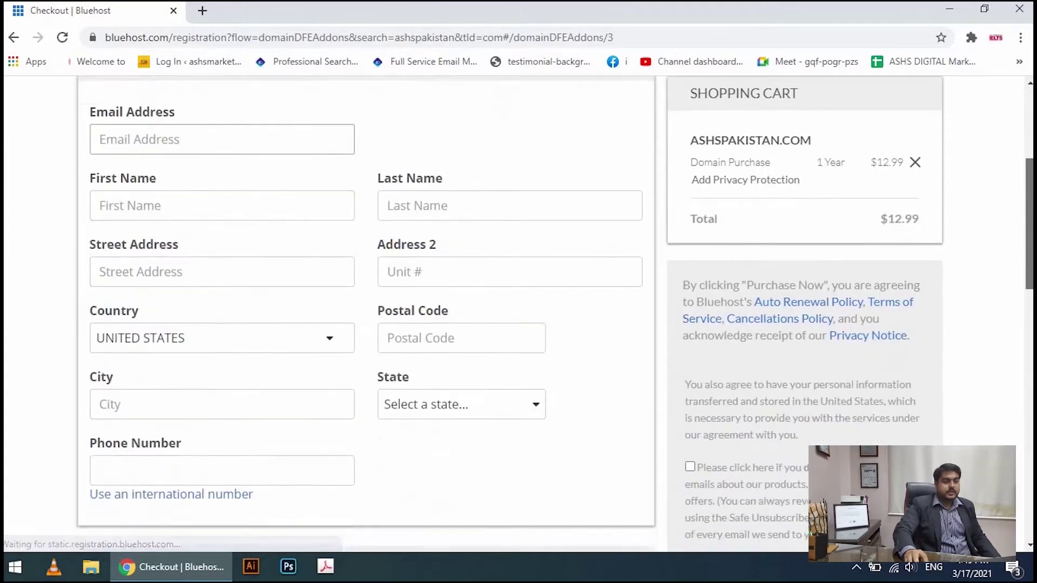
scroll(846, 415, up, 5)
scroll(846, 432, down, 10)
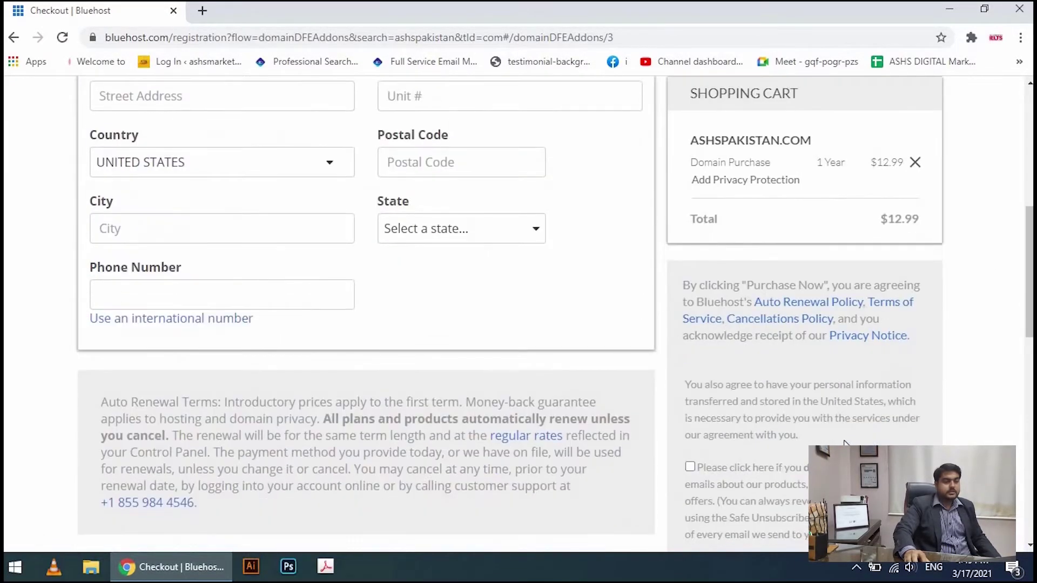
scroll(845, 442, up, 8)
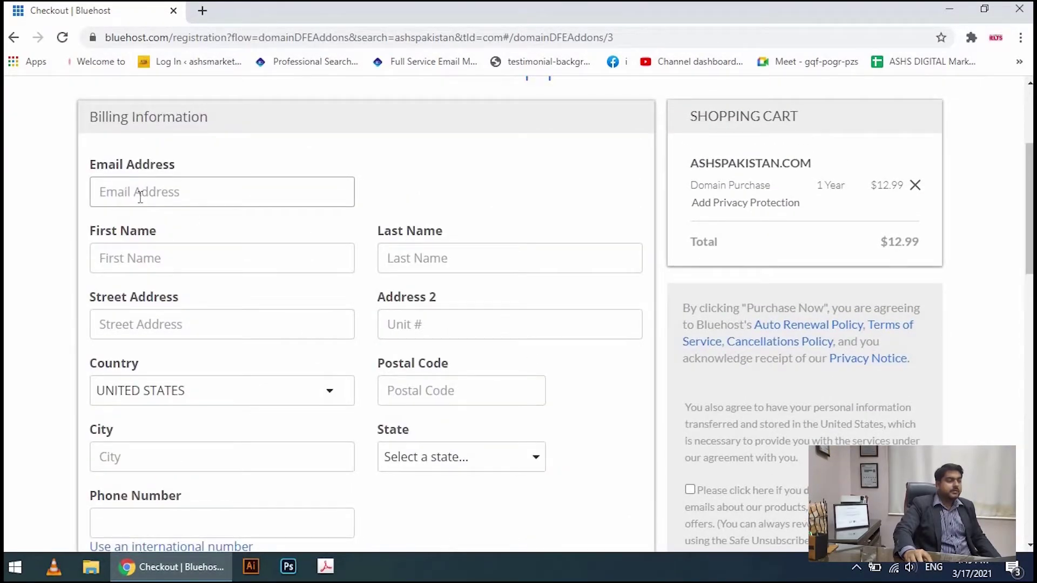
click(140, 197)
click(510, 177)
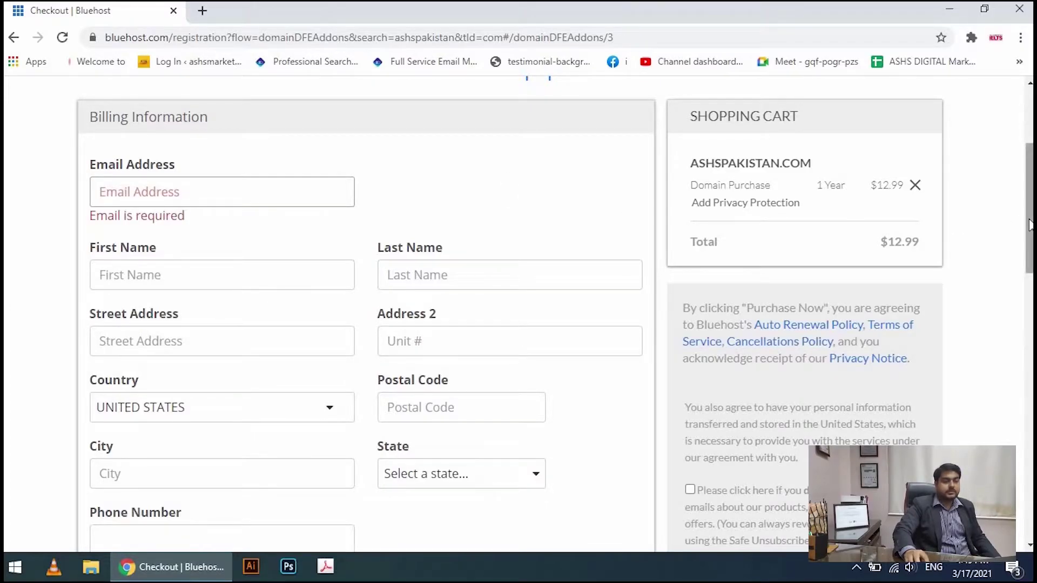
scroll(1011, 390, down, 7)
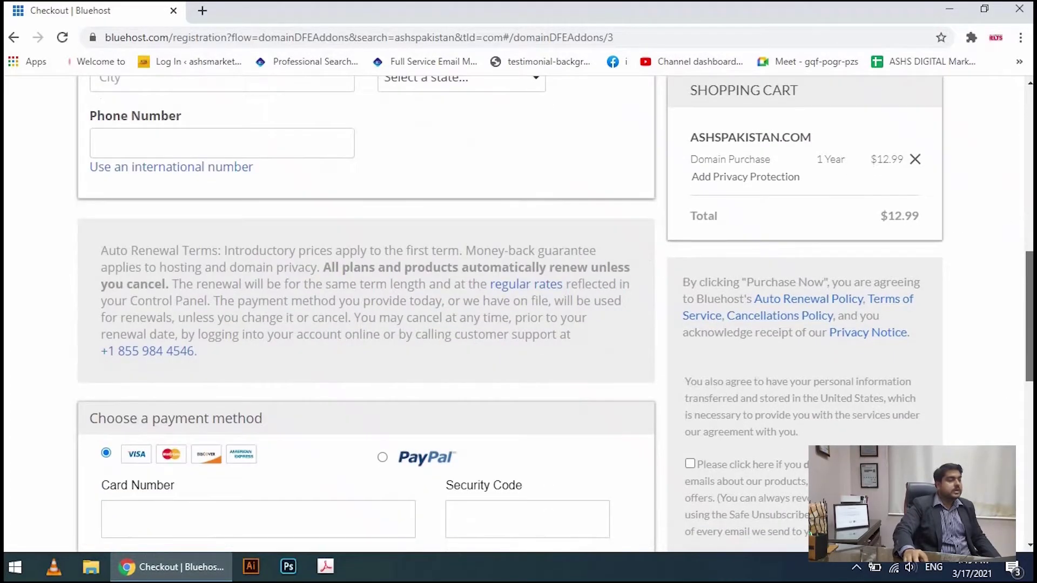
scroll(1011, 391, down, 4)
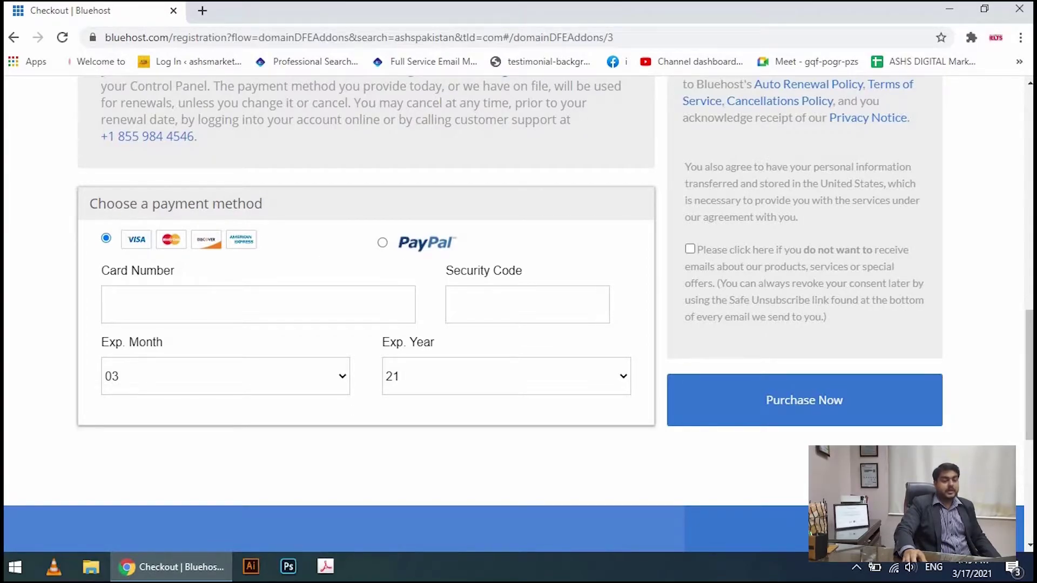
drag(1028, 393, 1029, 253)
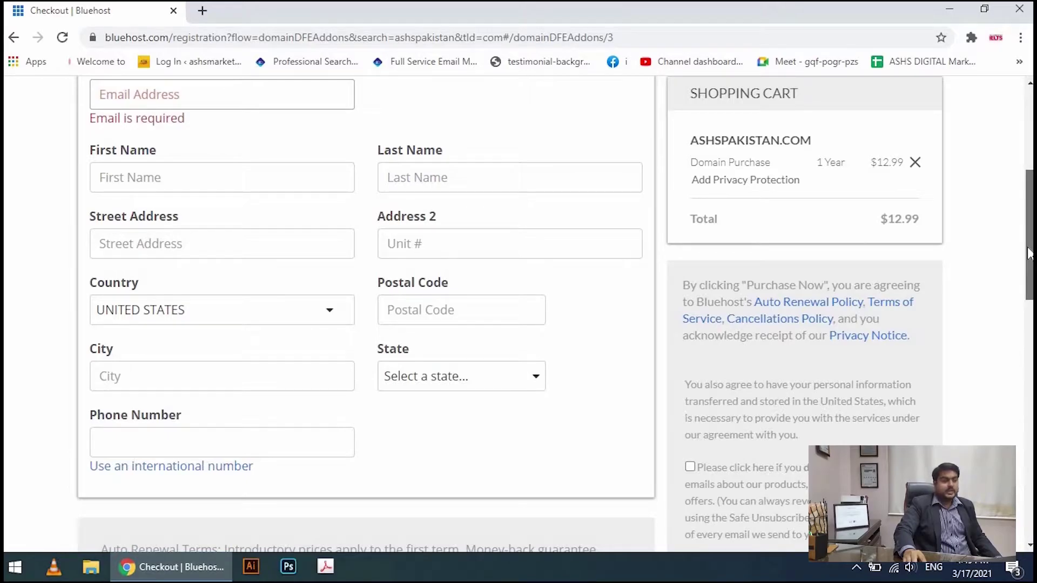
- Opt out of receiving emails about products, services or special offers in the checkout agreement section
drag(1029, 254, 1030, 381)
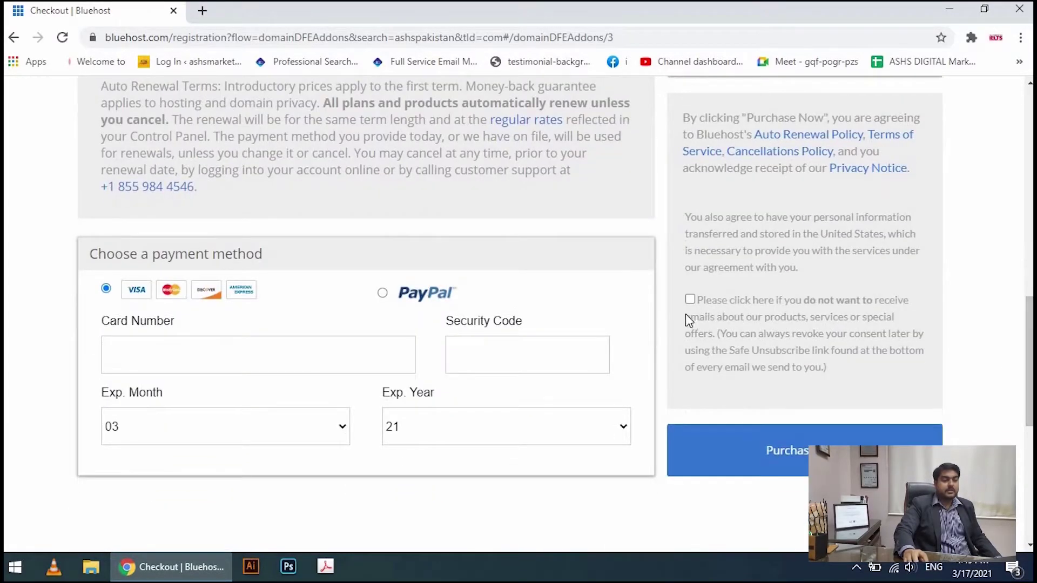
click(690, 299)
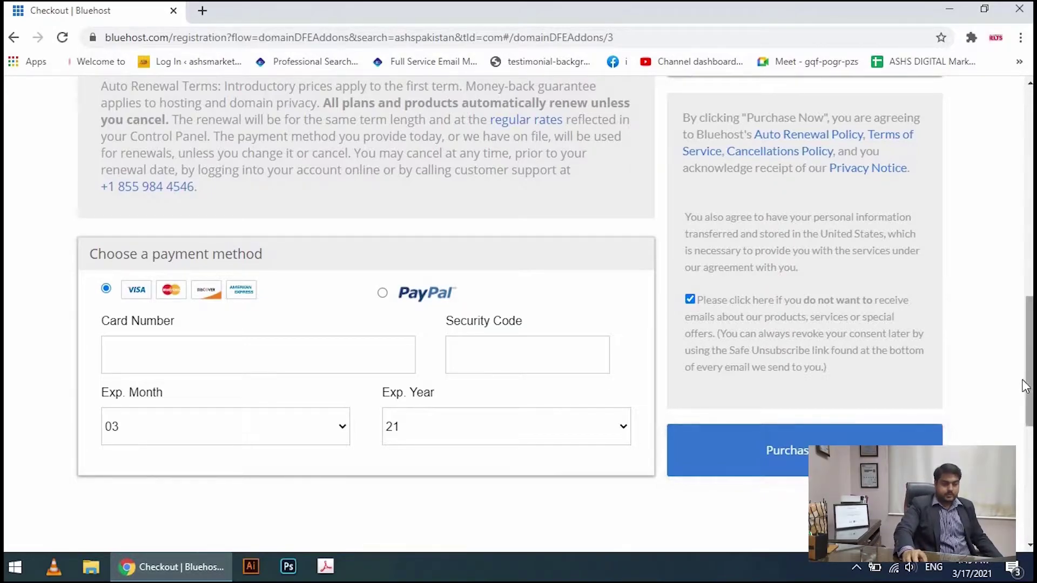
- Open Bluehost's Shared Hosting page and view the 36-month prices of its plans
scroll(1024, 189, up, 1)
scroll(1025, 189, up, 15)
mouse_move(251, 131)
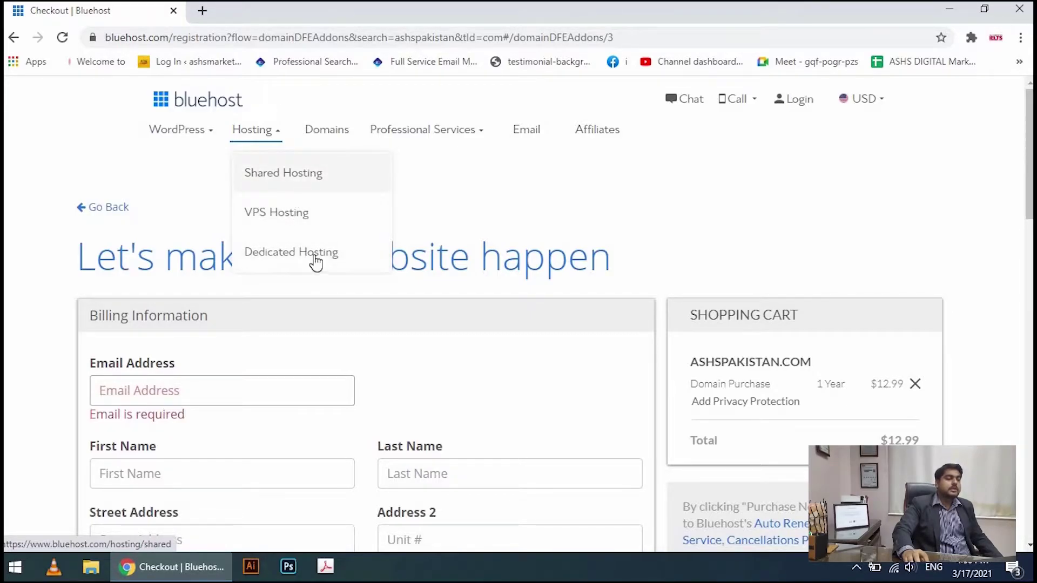
click(314, 174)
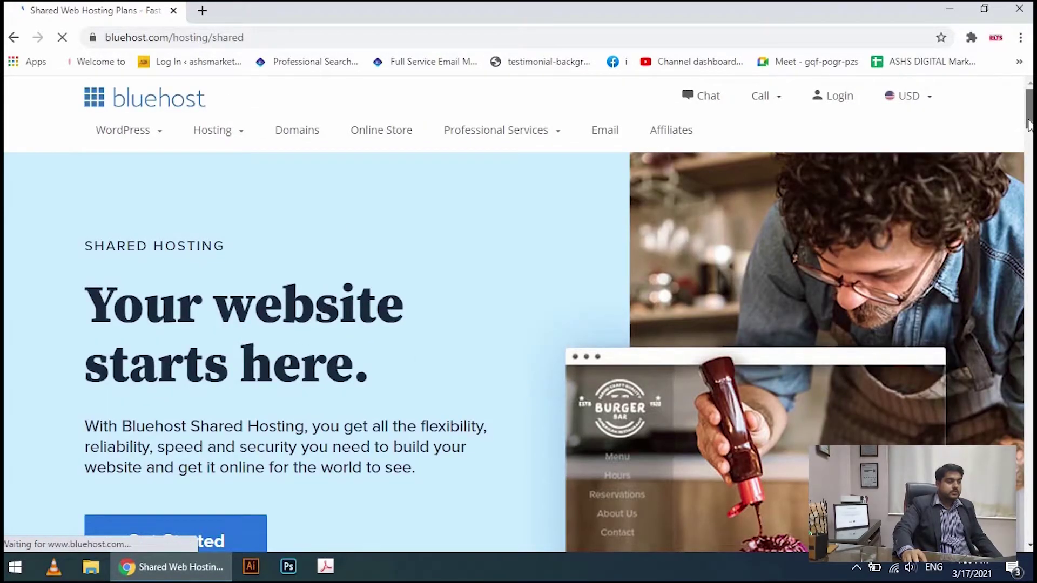
scroll(1029, 124, down, 1)
drag(1029, 126, 1028, 180)
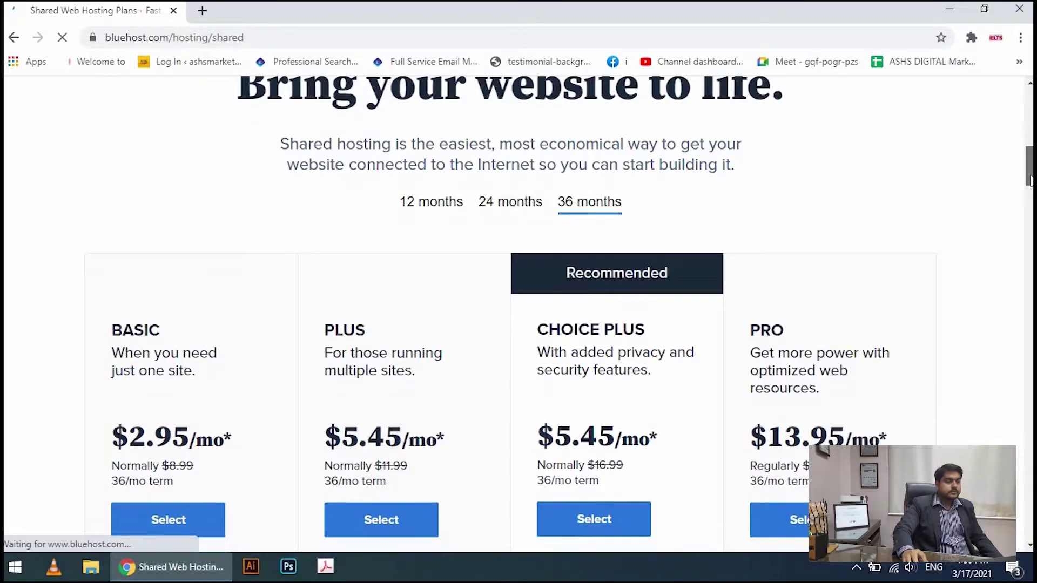
- Return to the start of the Shared Hosting page and collapse the survey asking about the reason for leaving
drag(1030, 180, 1030, 138)
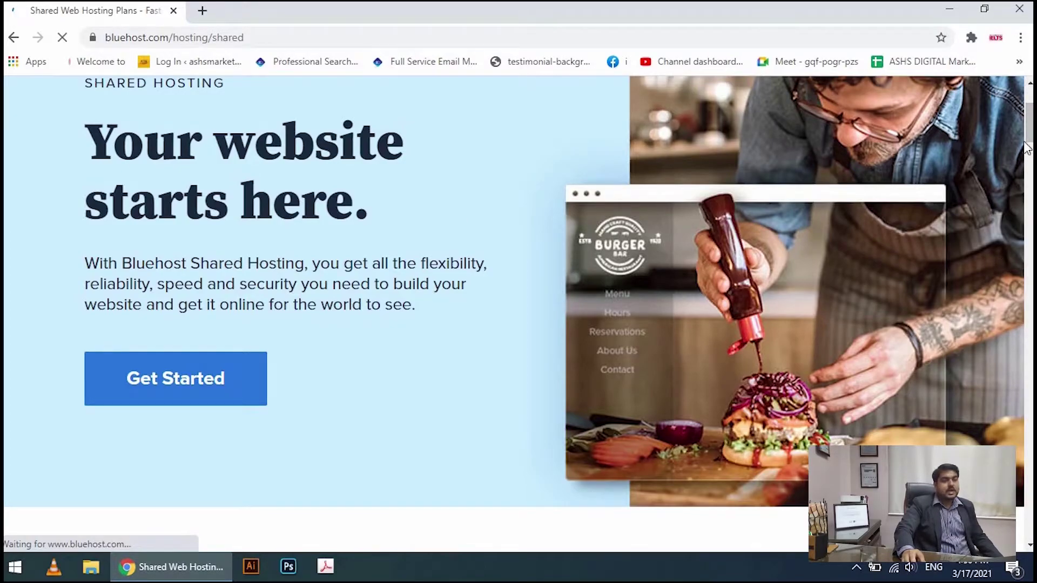
scroll(1028, 139, up, 3)
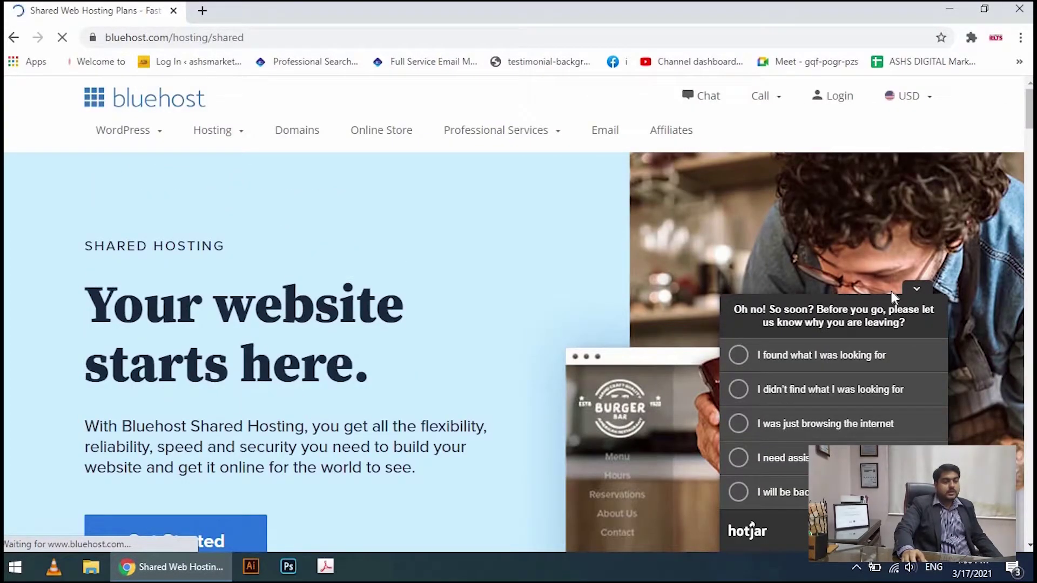
click(917, 294)
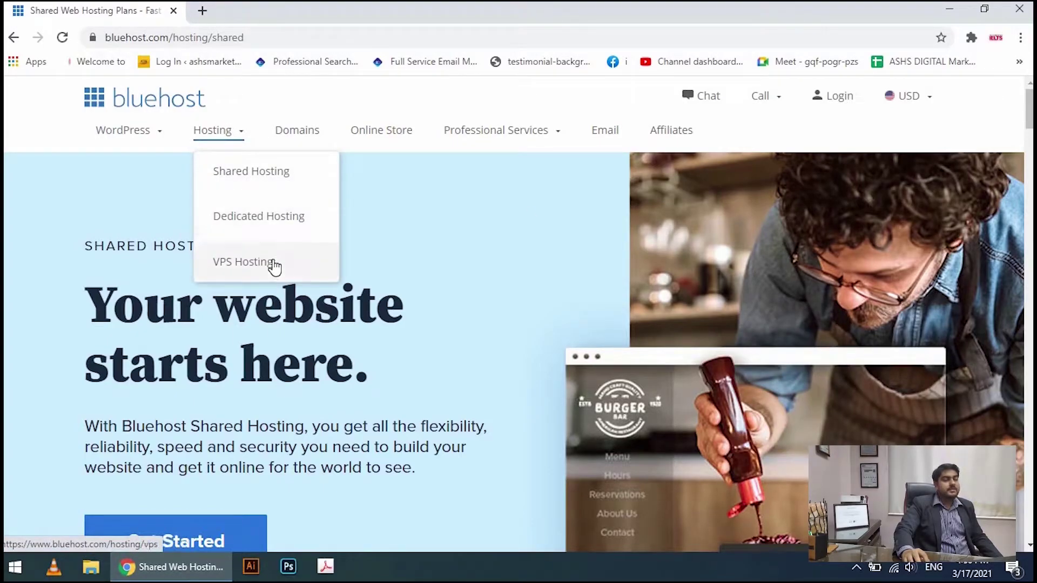
- Show the shared hosting prices for 12 months and compare the features of the Basic, Plus, Choice Plus and Pro plans
drag(1029, 127, 1029, 188)
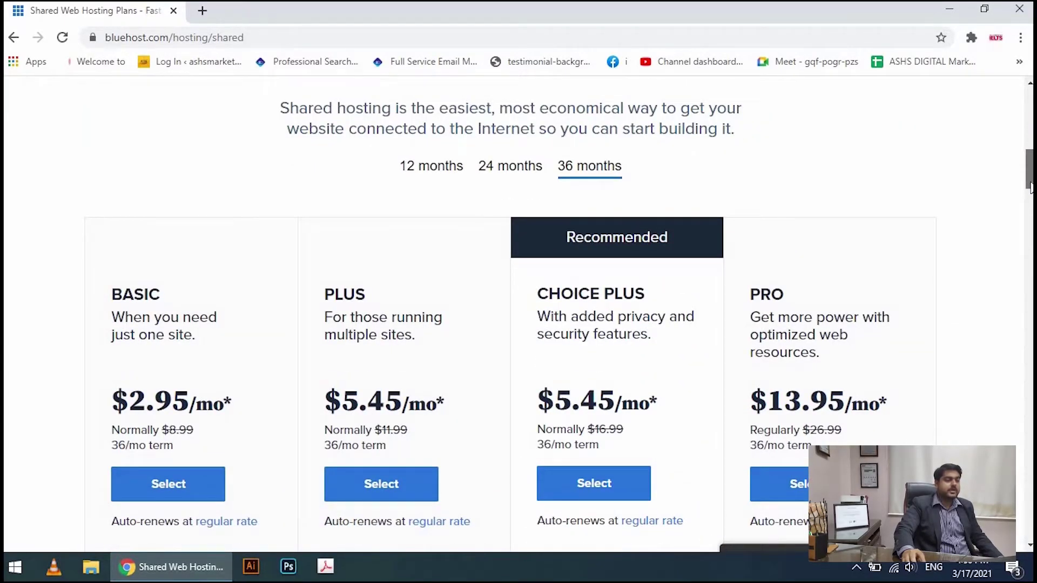
click(422, 168)
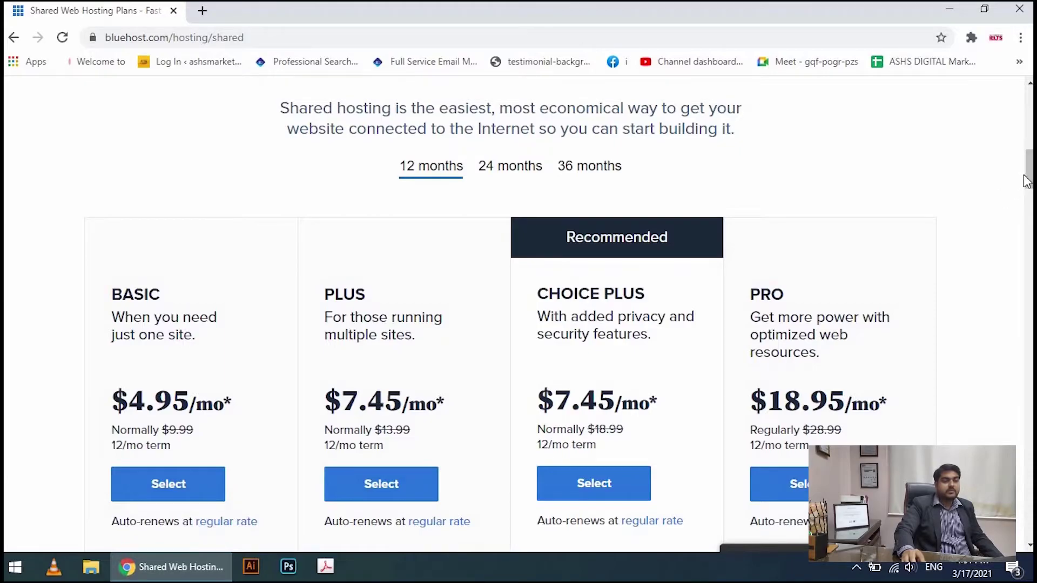
drag(1026, 180, 1027, 190)
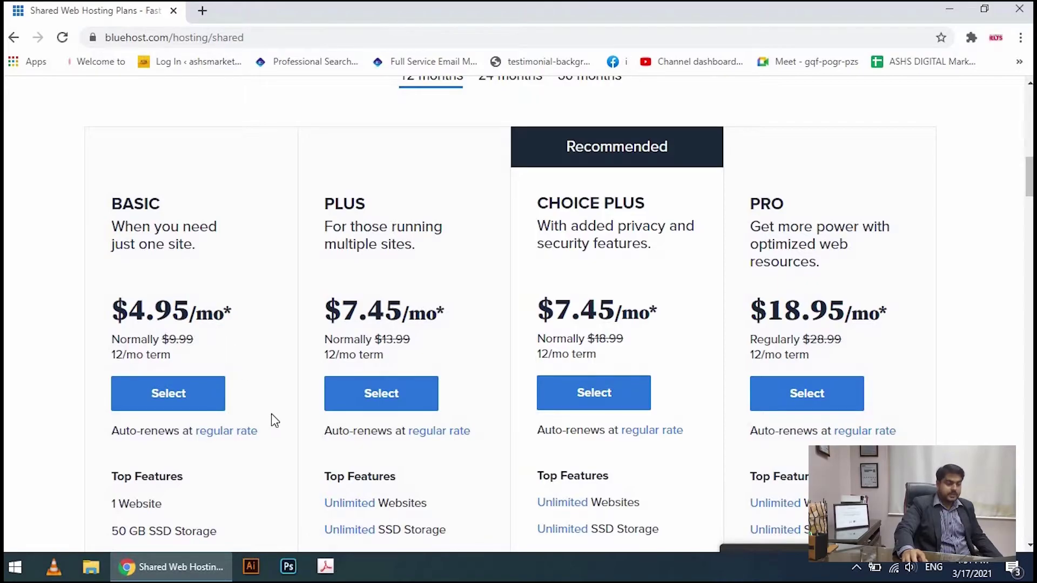
drag(1029, 188, 1029, 207)
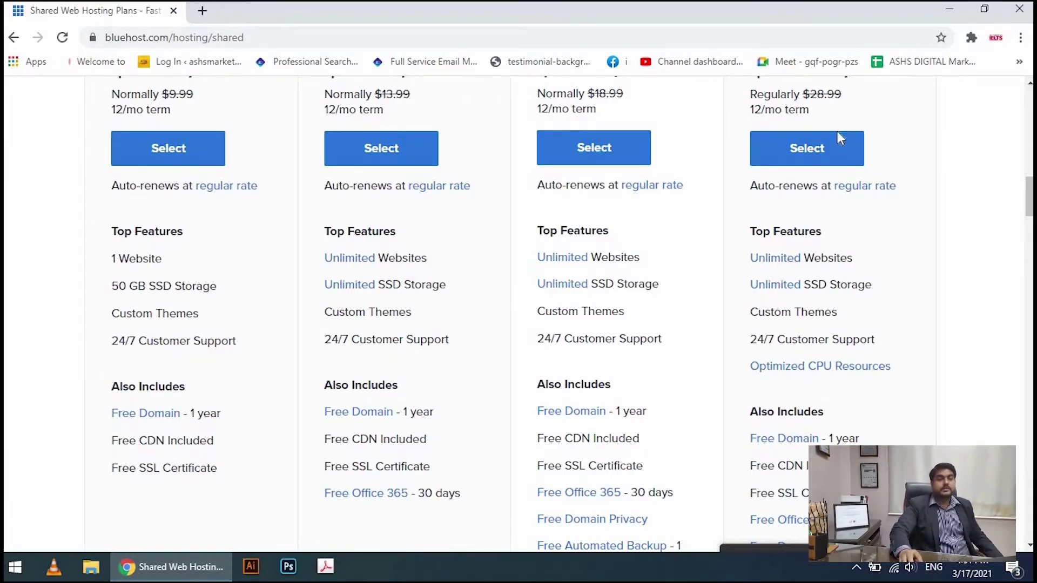
mouse_move(1030, 202)
mouse_down()
mouse_move(1026, 360)
mouse_move(1027, 181)
mouse_move(1027, 193)
mouse_up()
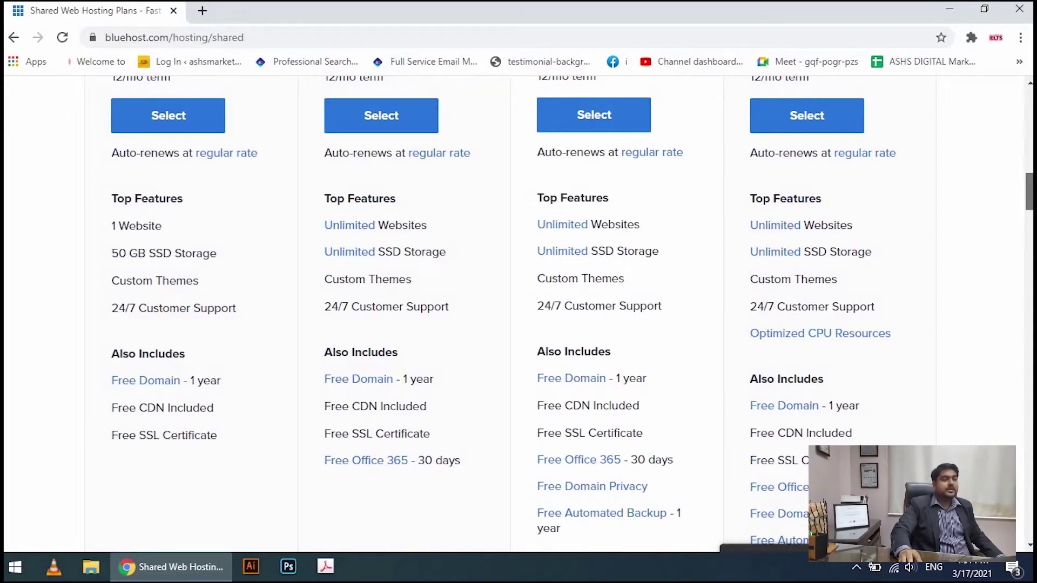
scroll(518, 313, up, 1)
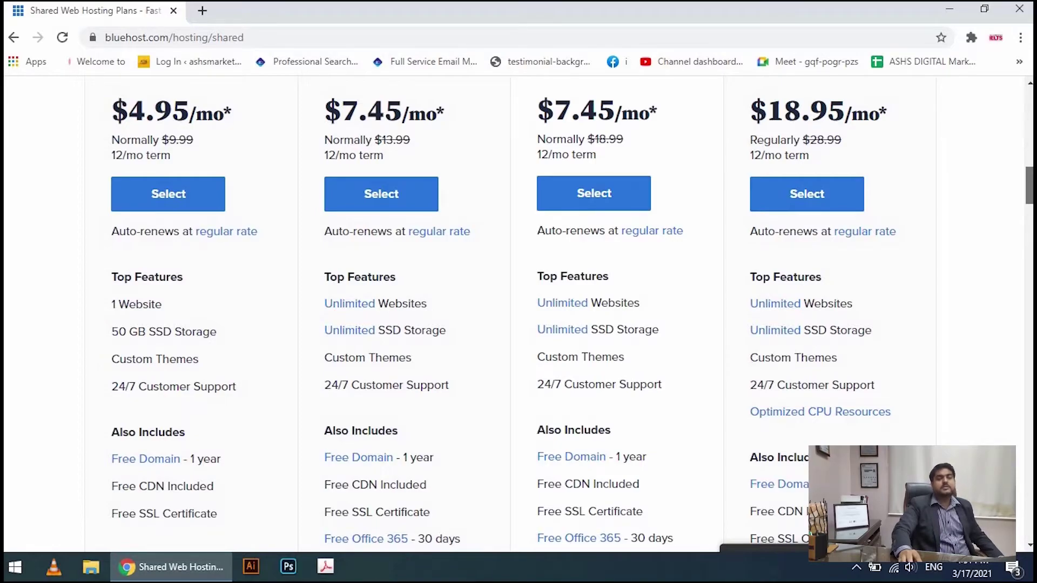
- Open Bluehost's Dedicated Hosting page and view the prices of its Standard, Enhanced and Premium plans
key(Home)
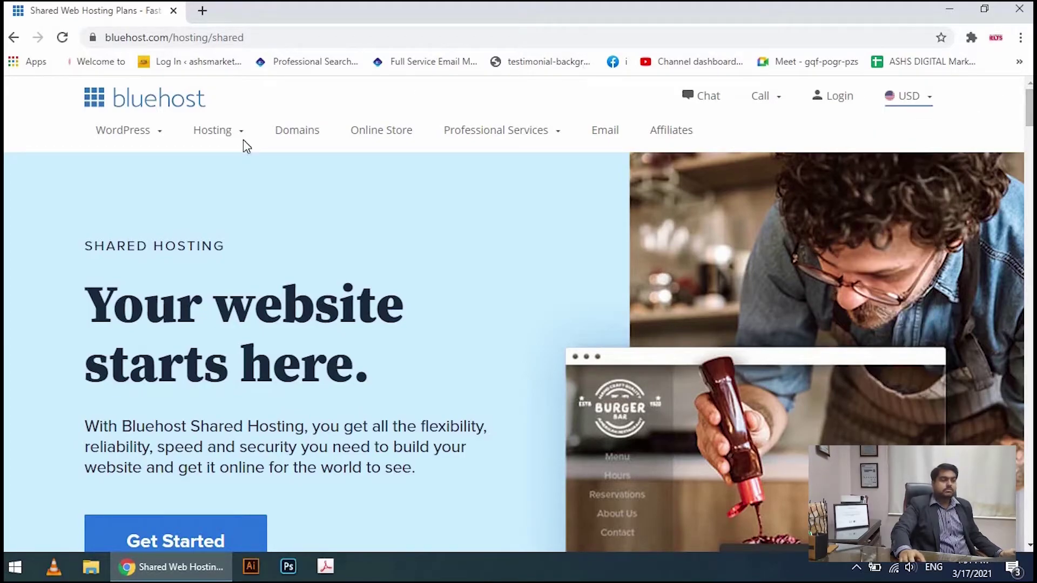
mouse_move(243, 143)
click(284, 227)
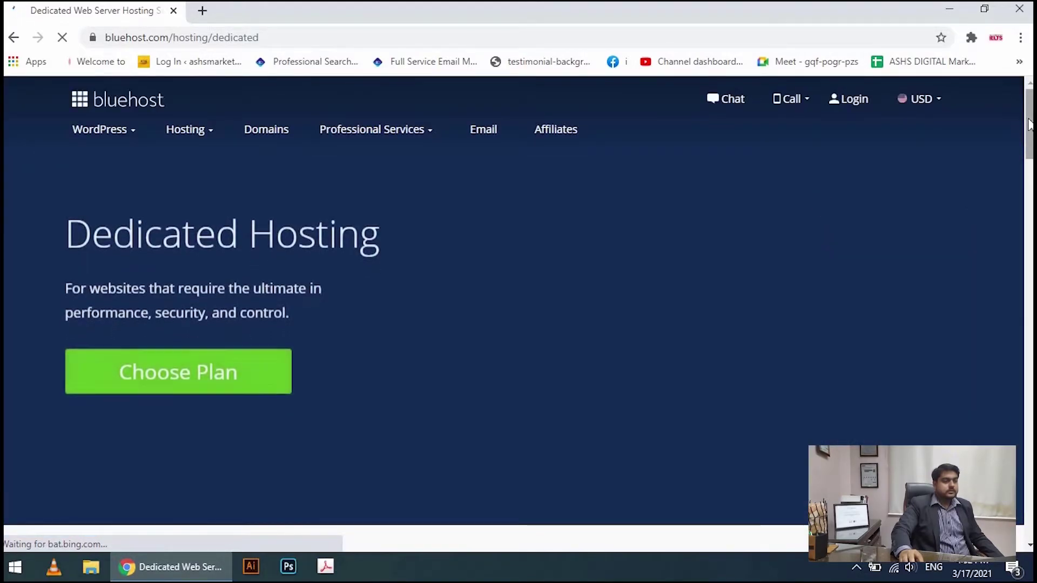
drag(1029, 124, 1030, 164)
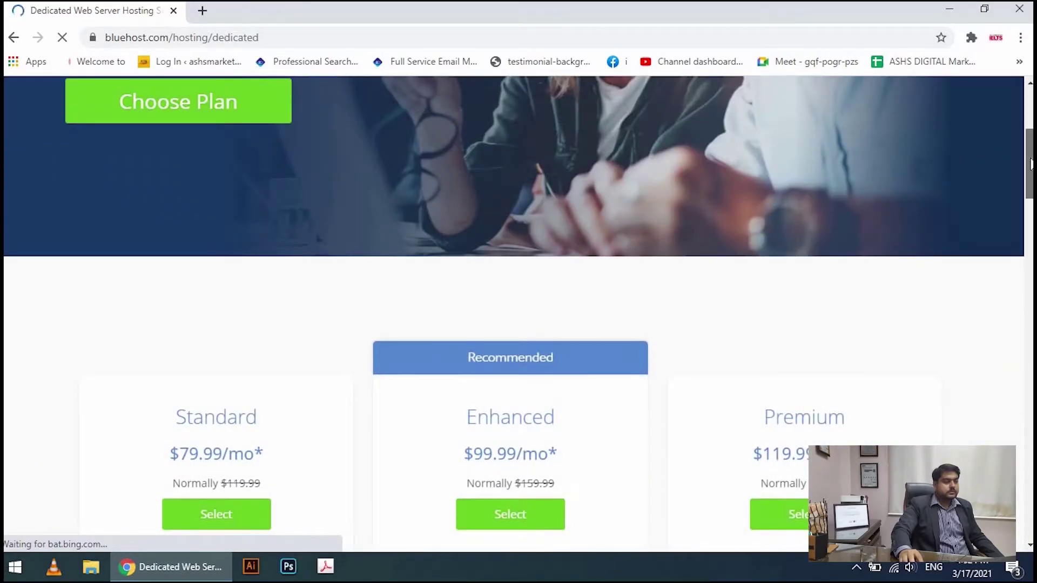
drag(1030, 163, 1030, 123)
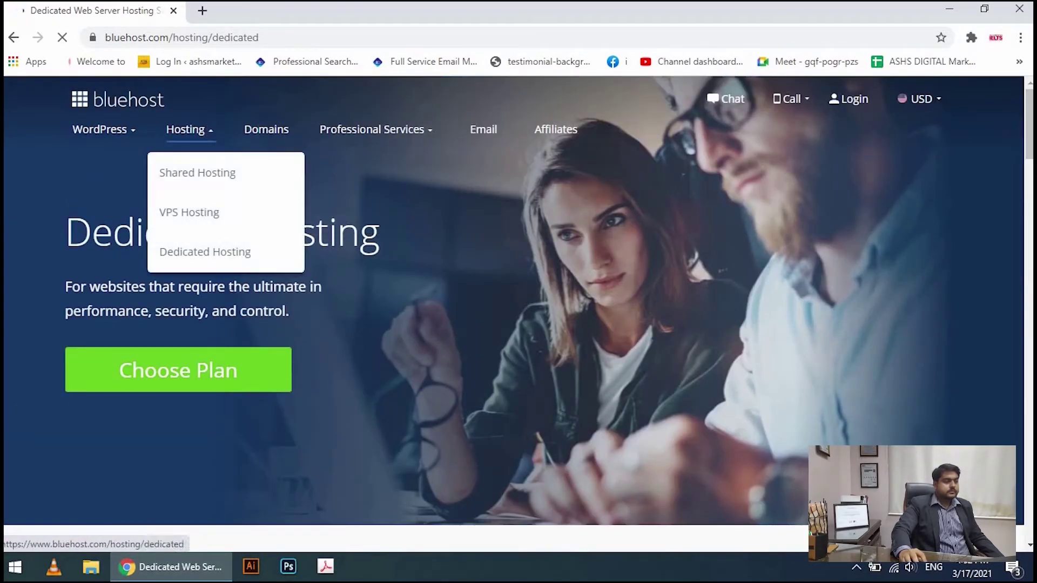
mouse_move(199, 124)
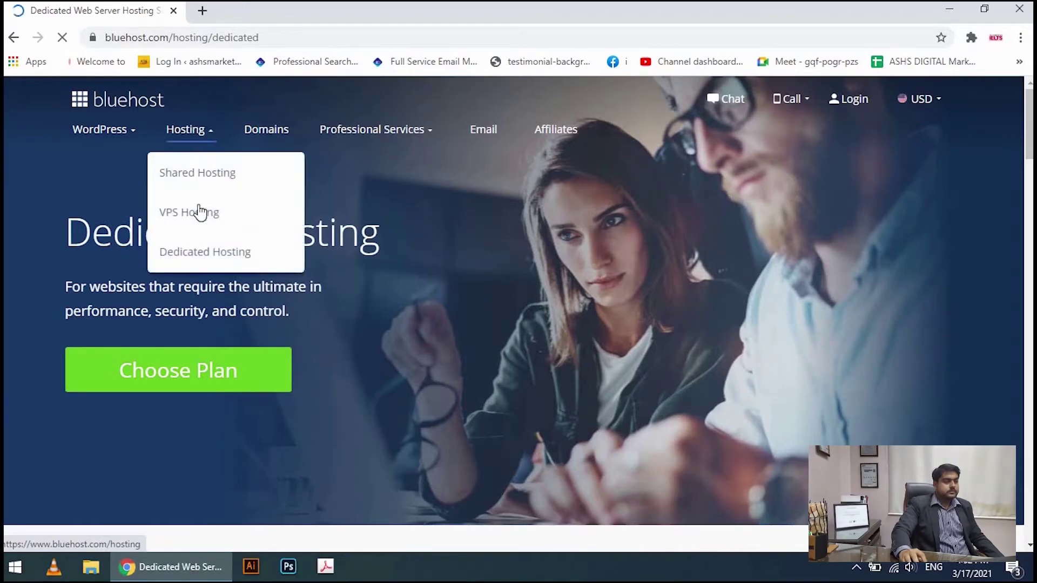
click(200, 252)
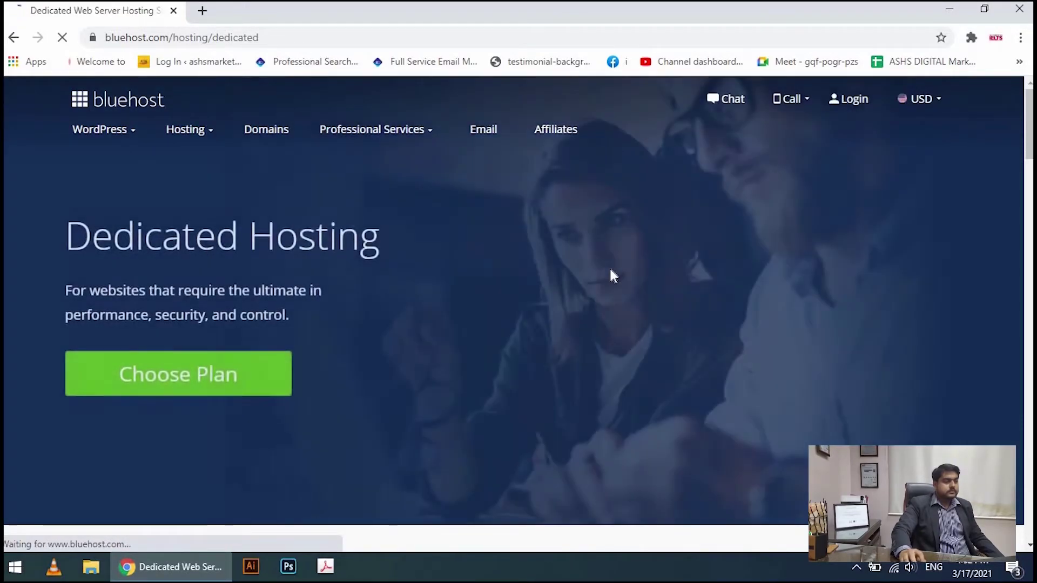
mouse_move(1030, 125)
mouse_down()
mouse_move(1031, 275)
mouse_move(1030, 123)
mouse_up()
- Go back to Bluehost's Shared Hosting page and look over the 36-month plan prices once more
mouse_move(173, 132)
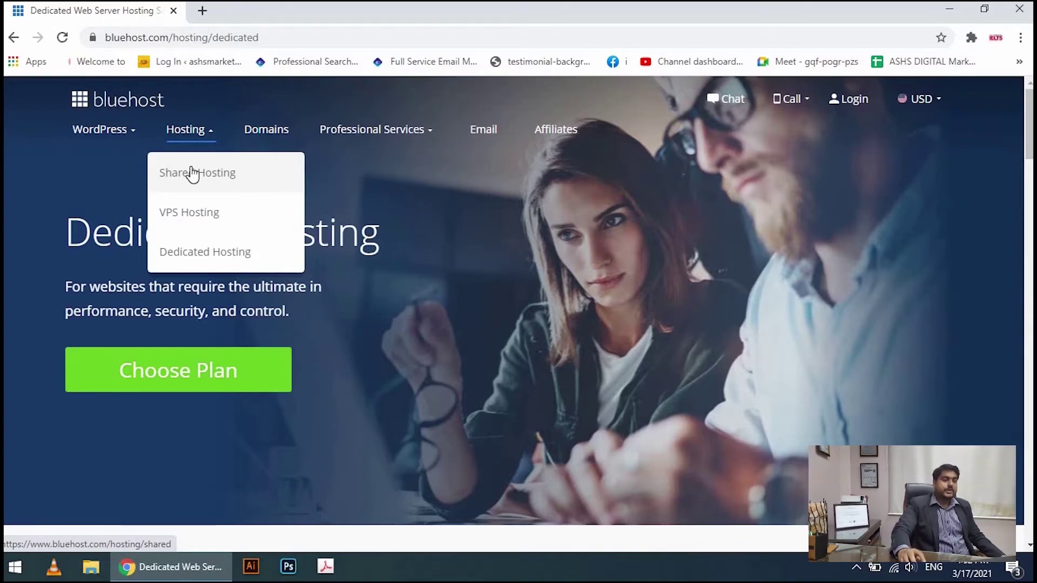
click(192, 174)
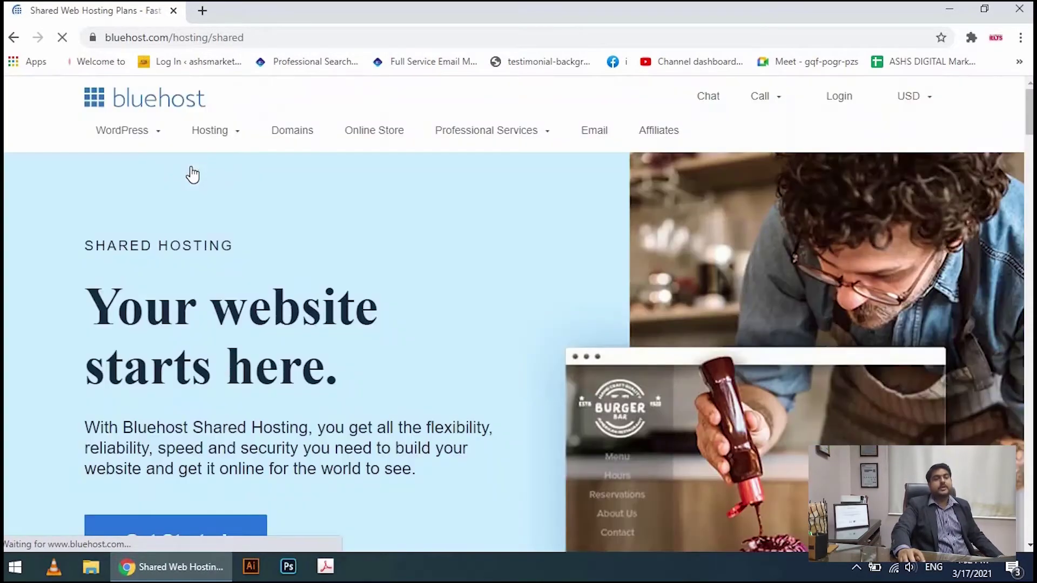
drag(1029, 108, 1031, 141)
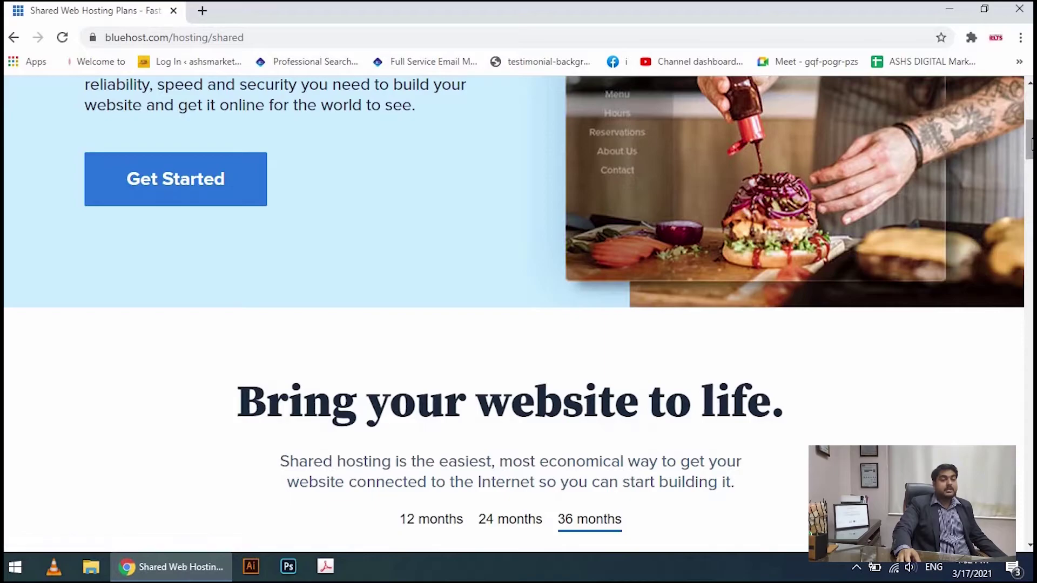
drag(1029, 145, 1029, 169)
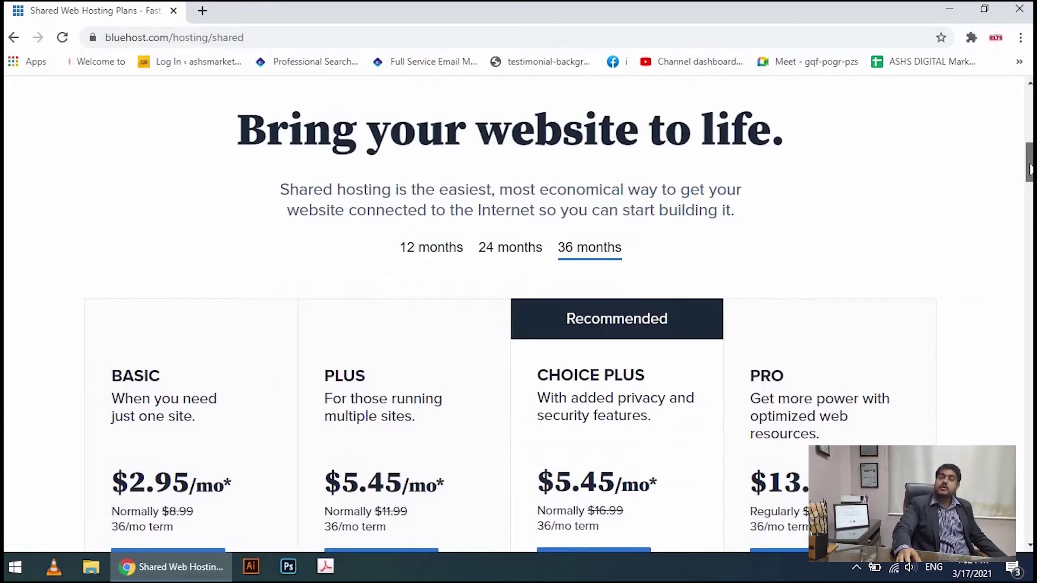
drag(1029, 168, 1029, 103)
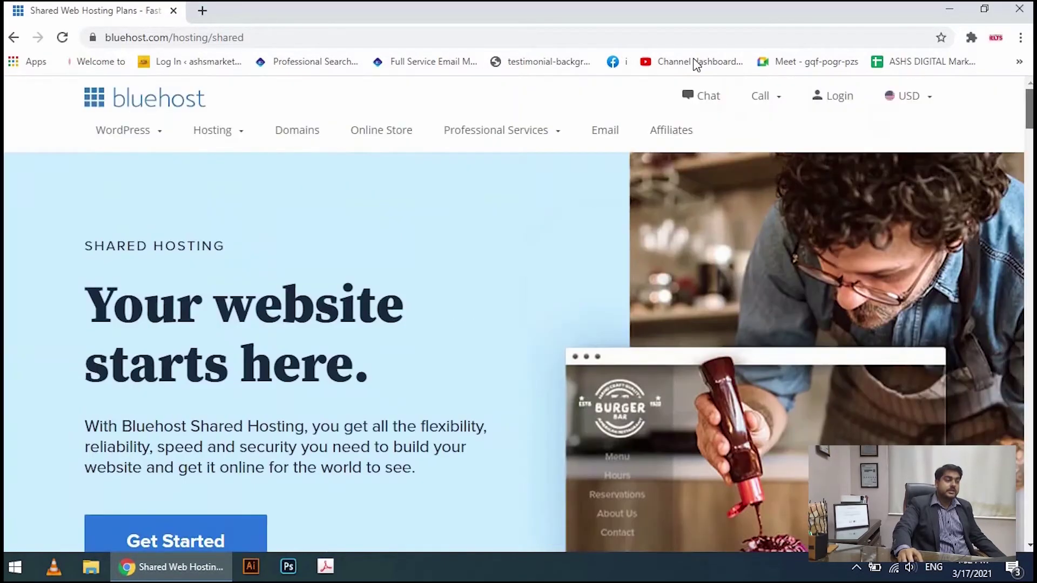
- Go to google.com, search for hostinger and open the Hostinger website
click(328, 39)
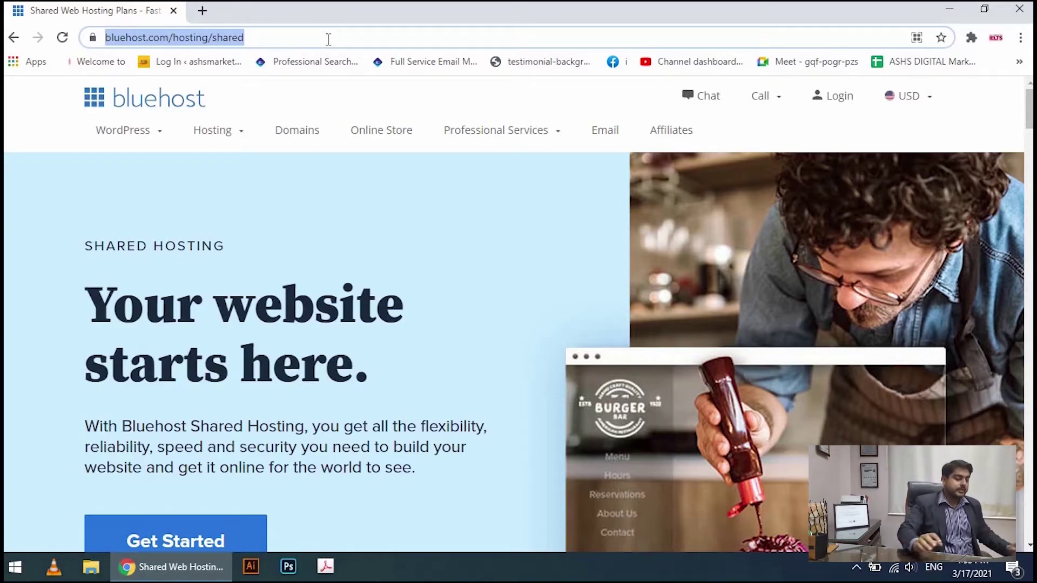
text(google.com)
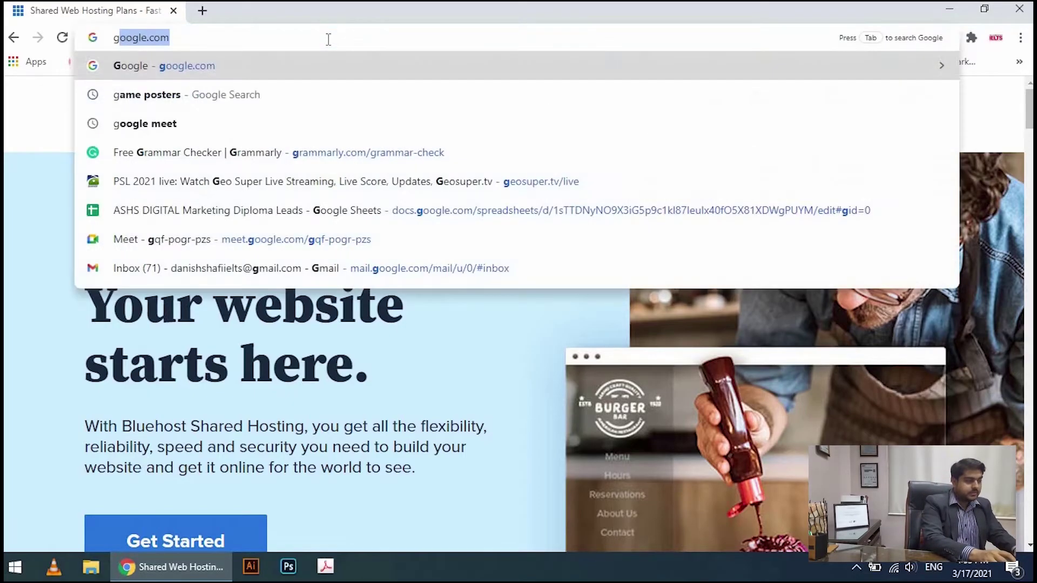
key(Return)
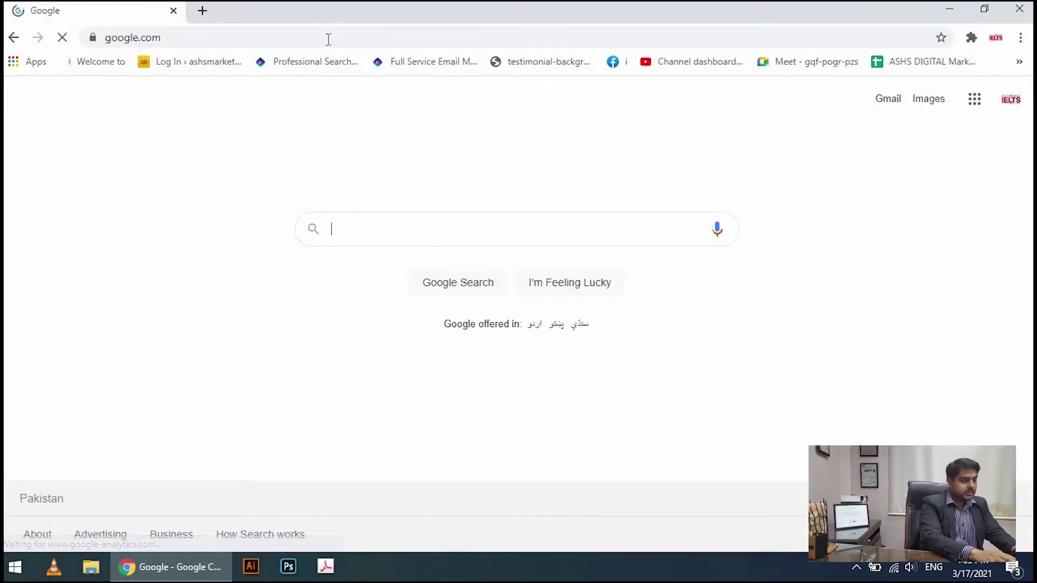
text(hod)
key(BackSpace)
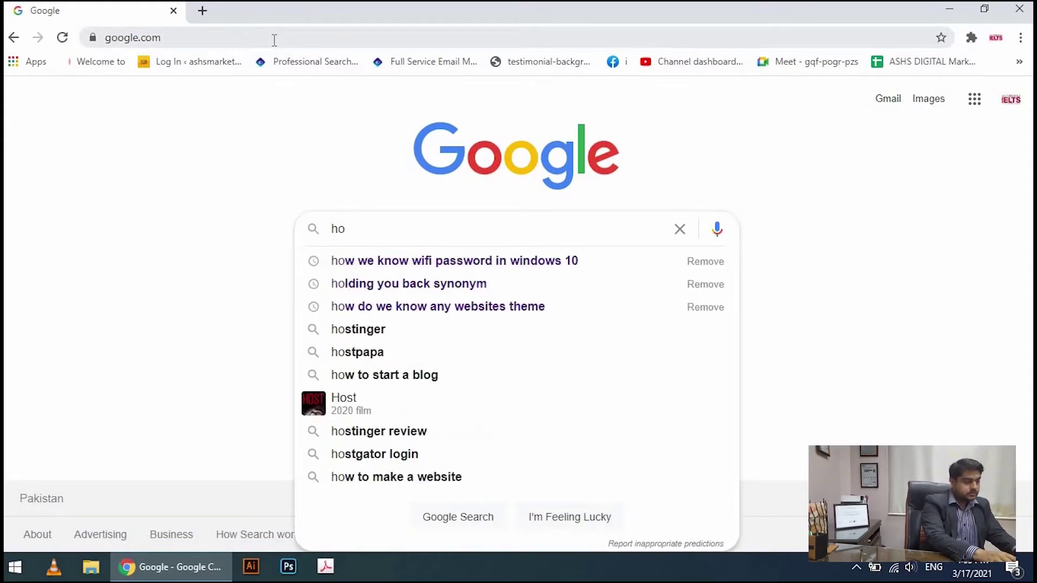
text(stinger)
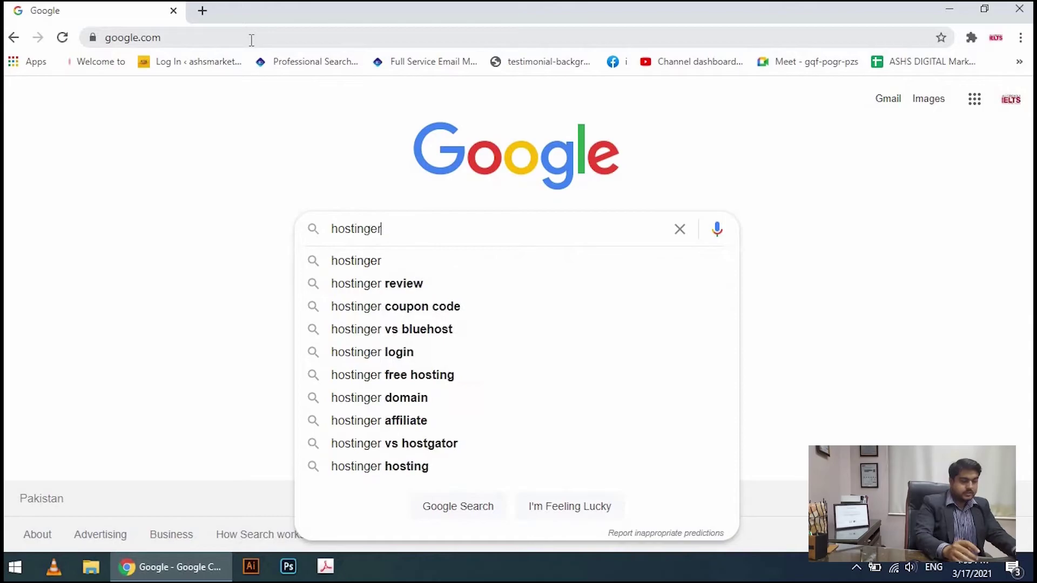
key(Return)
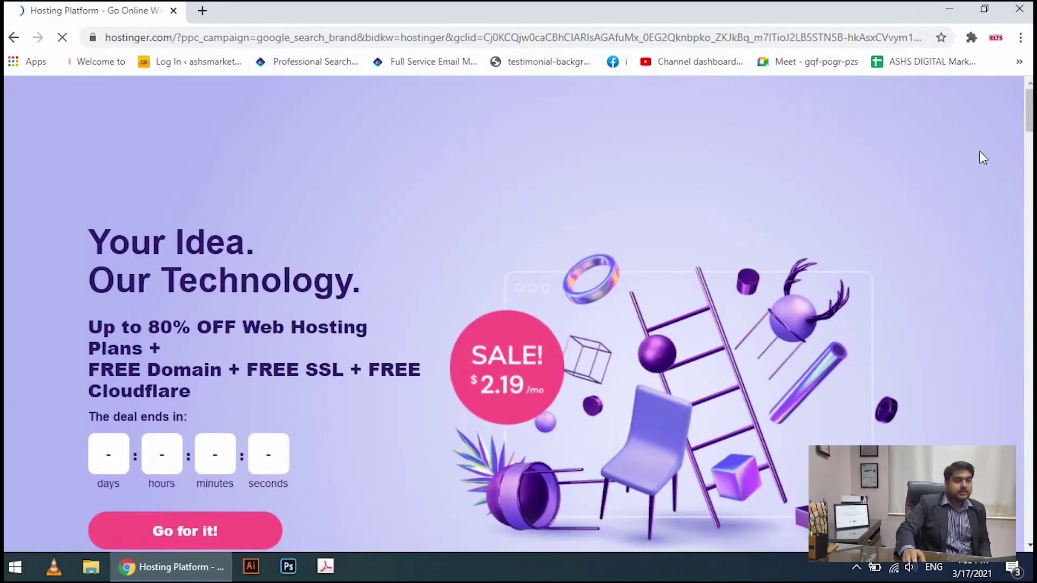
- Look over Hostinger's home page and the domain services and hosting types it offers
drag(1029, 117, 1030, 139)
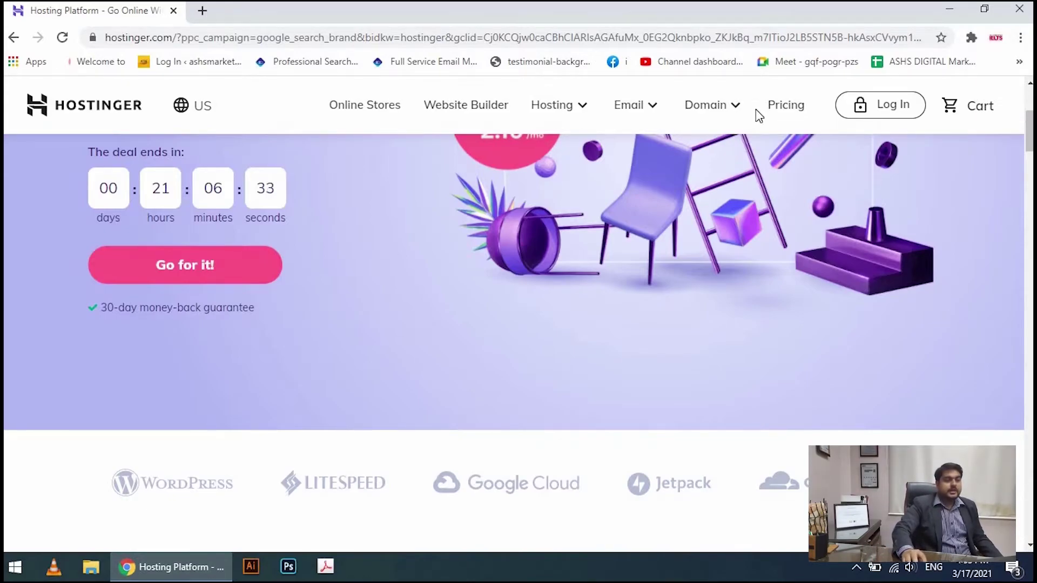
click(735, 107)
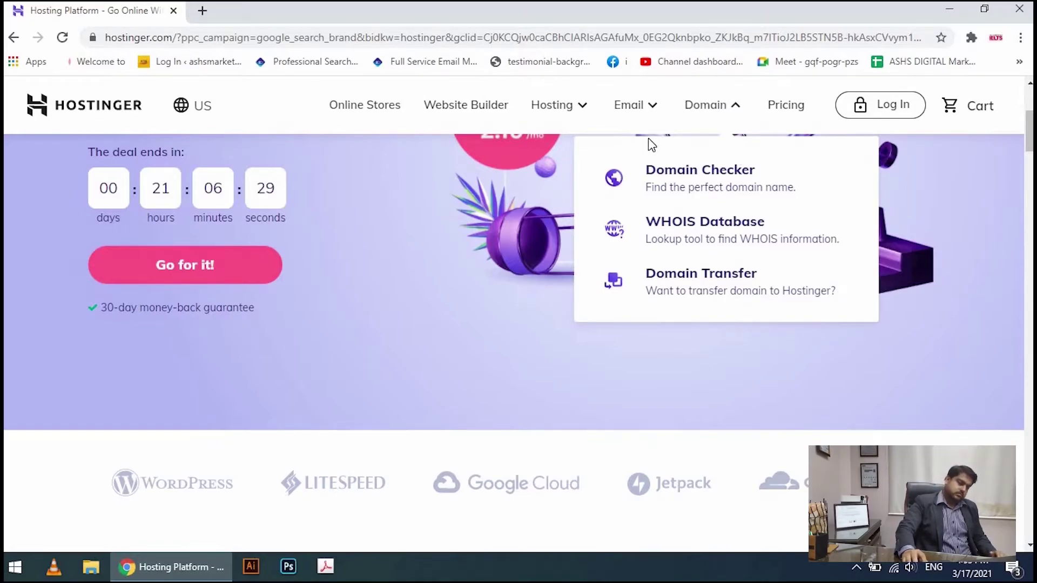
click(573, 115)
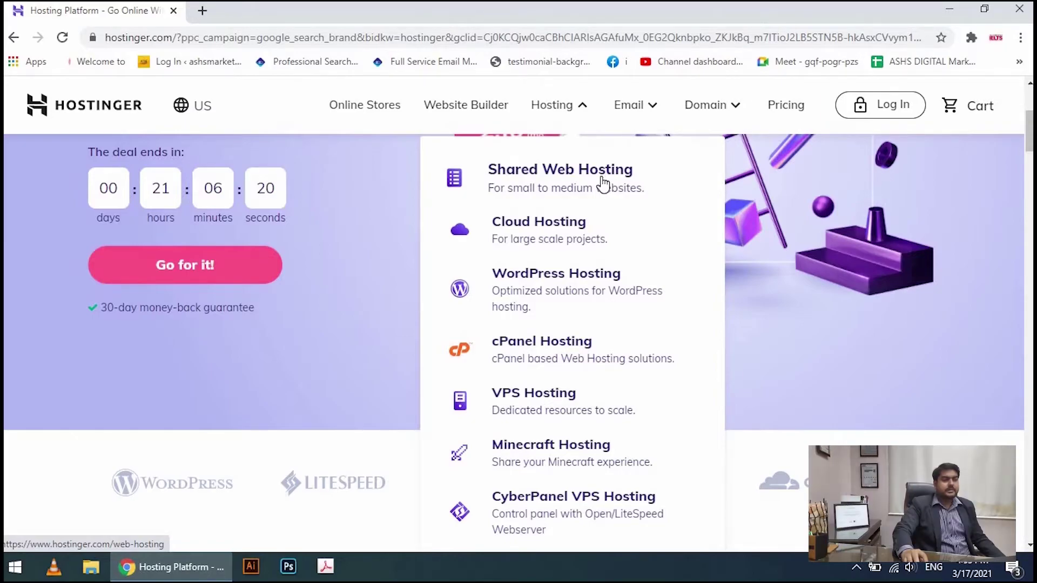
- Open Hostinger's product pricing, dismiss the sale pop-up and compare the features of the Single, Premium and Business shared hosting plans
click(797, 109)
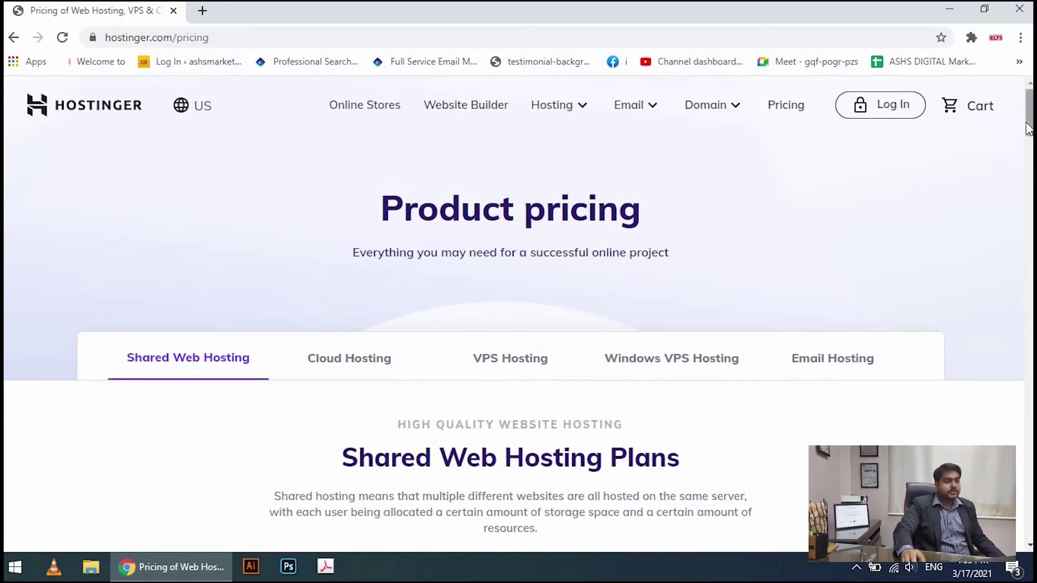
drag(1027, 129, 1029, 180)
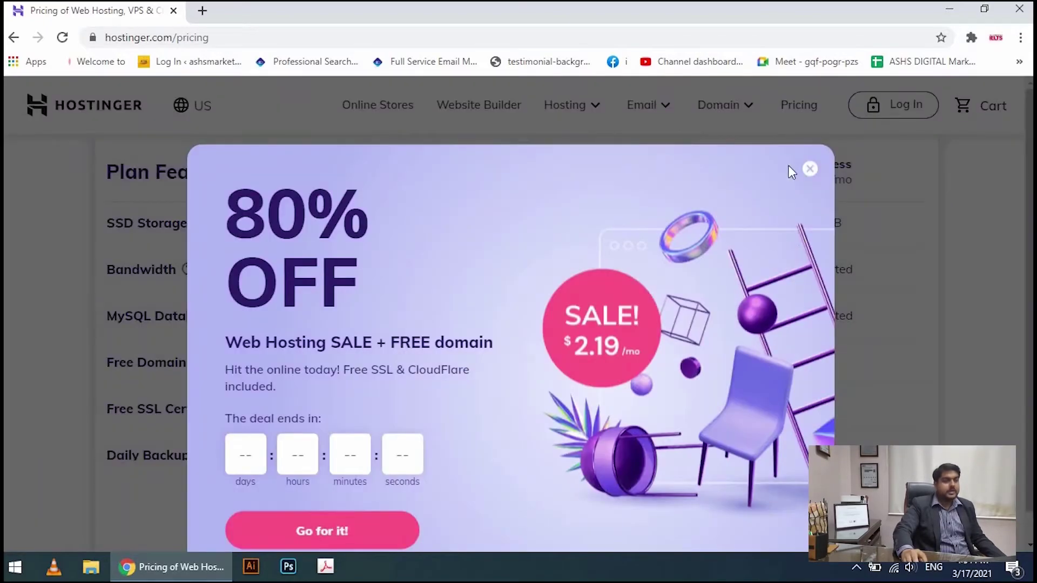
click(810, 169)
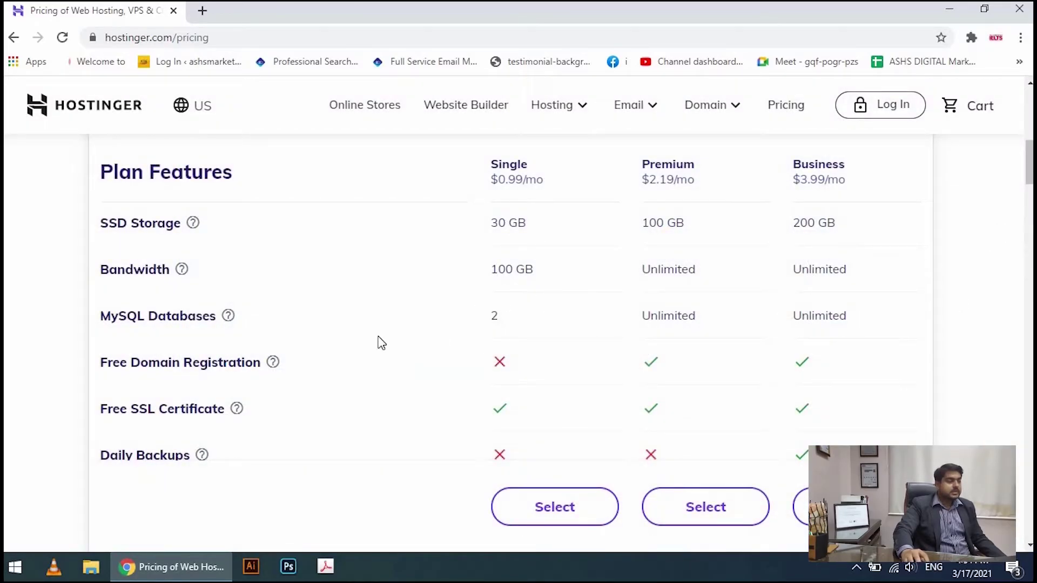
drag(1031, 176, 1032, 183)
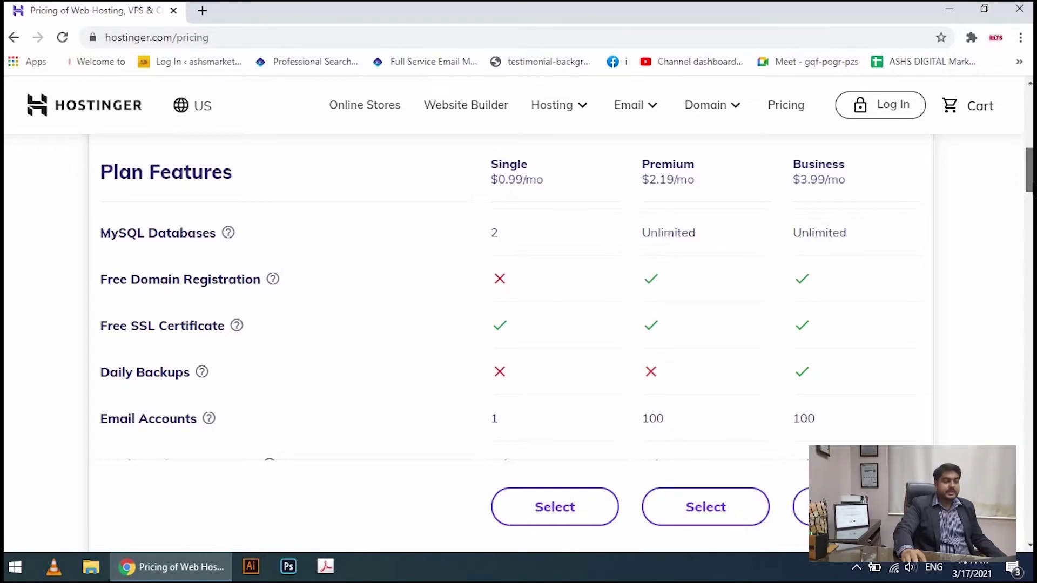
mouse_move(1031, 186)
mouse_down()
mouse_move(1030, 327)
mouse_move(1030, 171)
mouse_up()
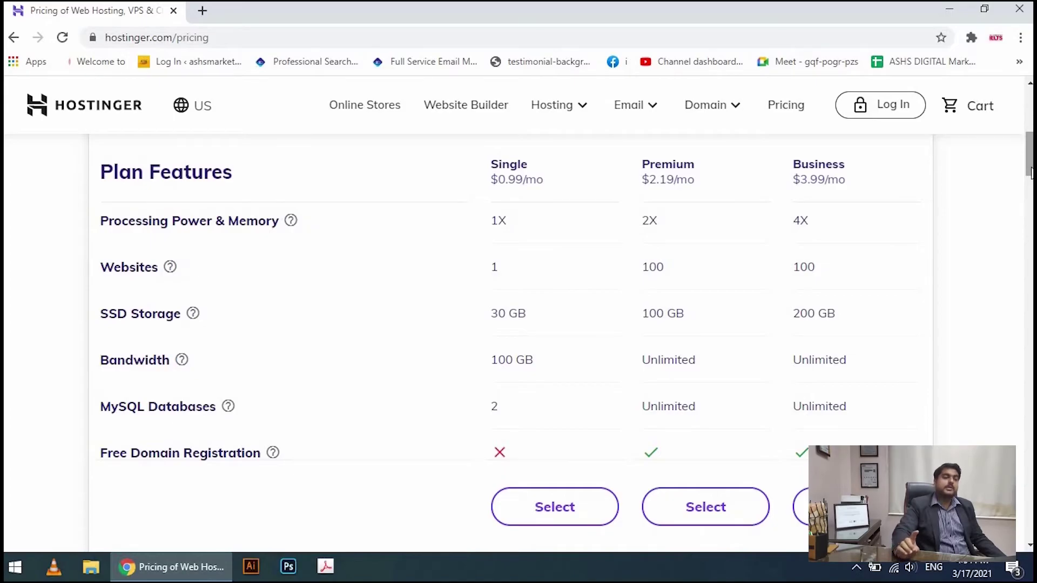
- Highlight the Premium and Single plan names and prices in turn while reviewing the features each plan includes
drag(642, 162, 693, 184)
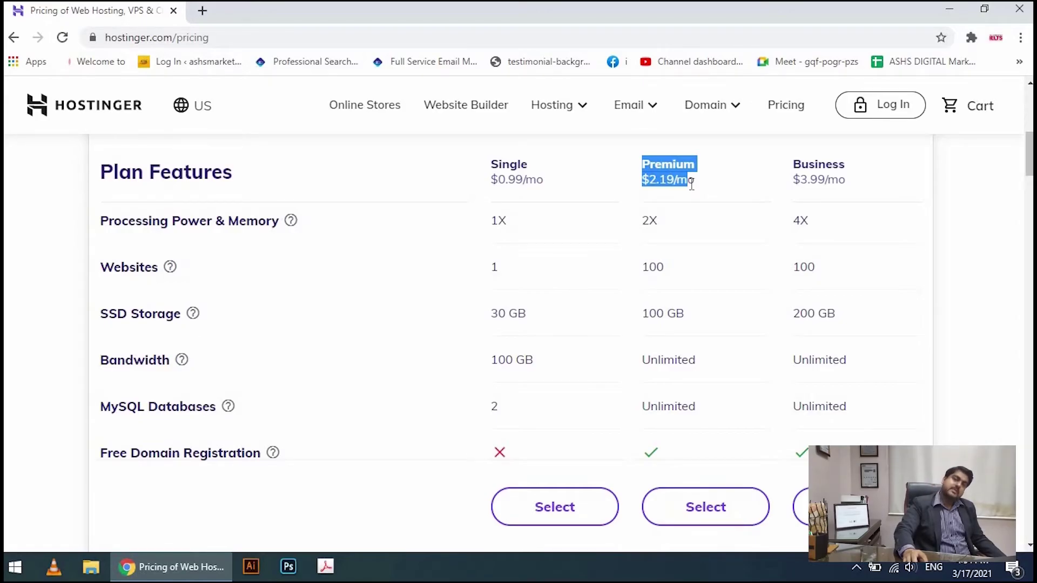
click(691, 183)
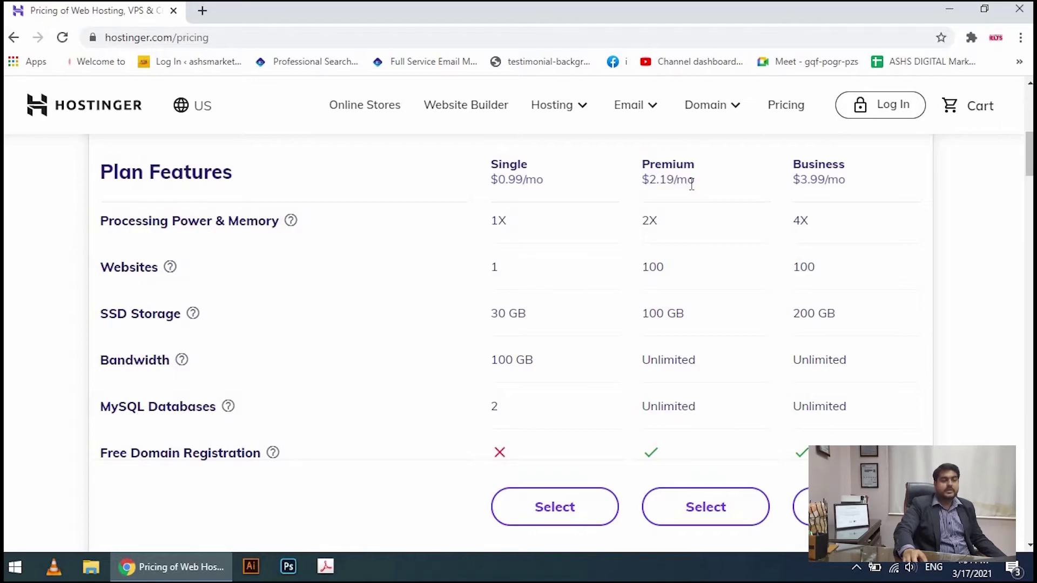
drag(1029, 172, 1030, 188)
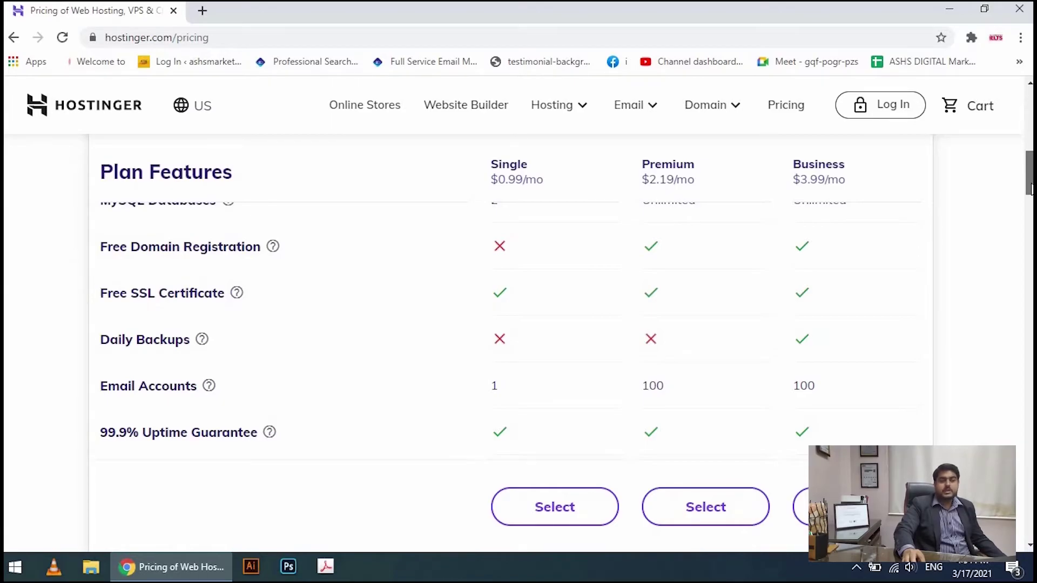
scroll(511, 324, up, 3)
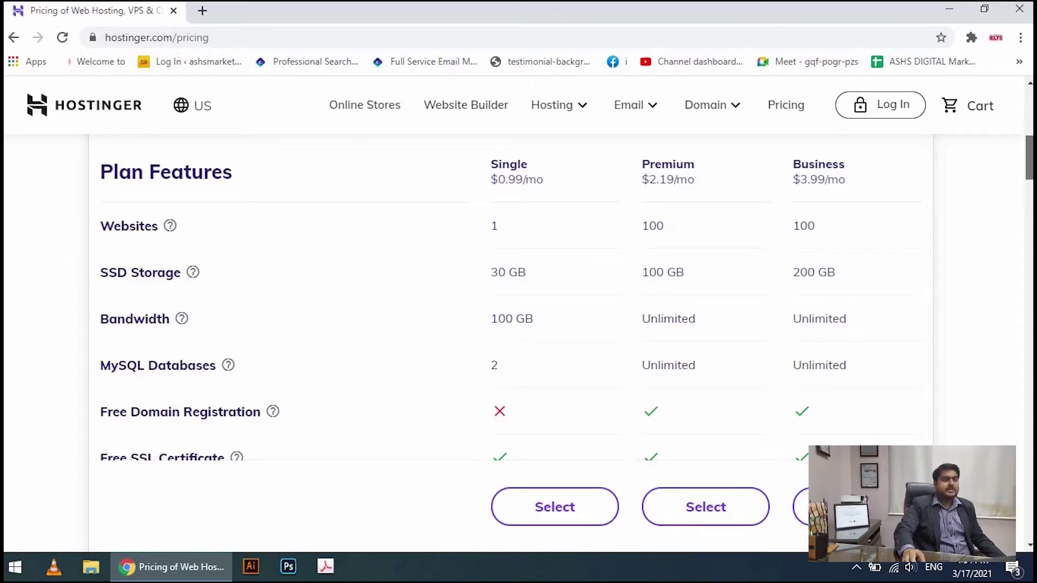
drag(529, 173, 565, 197)
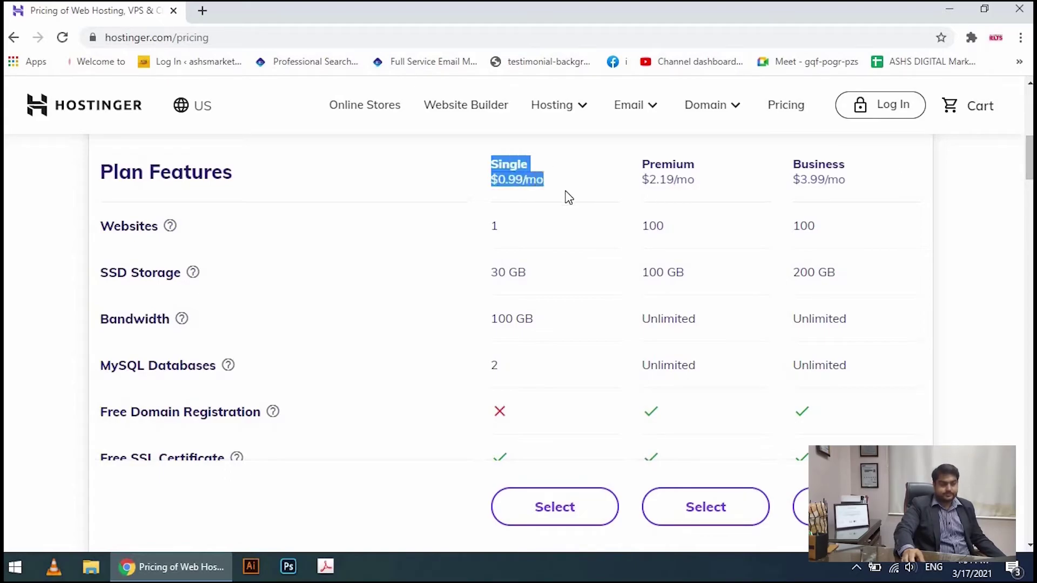
click(940, 223)
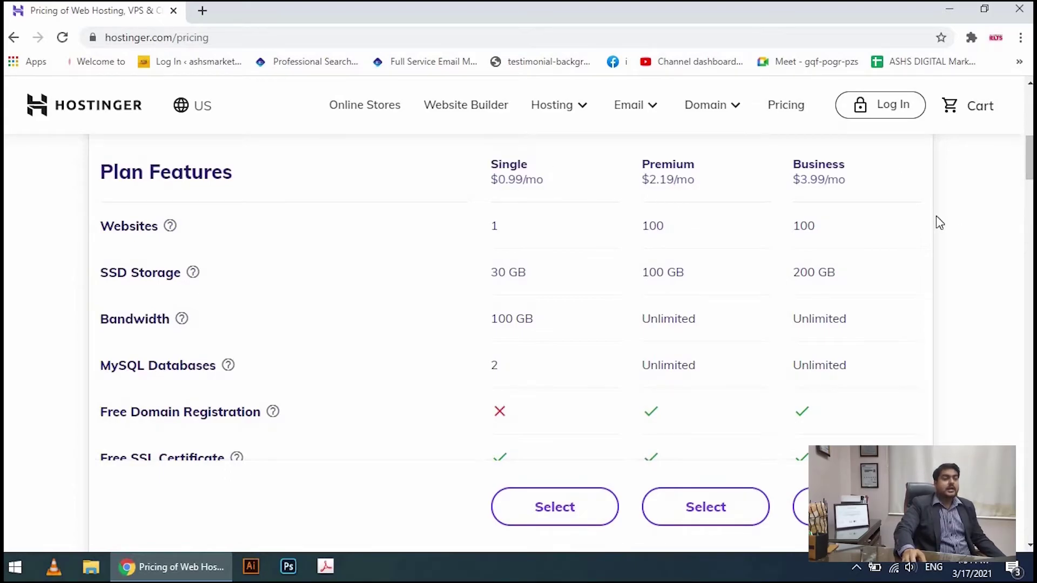
- Check the availability of the domain ashspakistan with Hostinger's Domain Checker
click(737, 106)
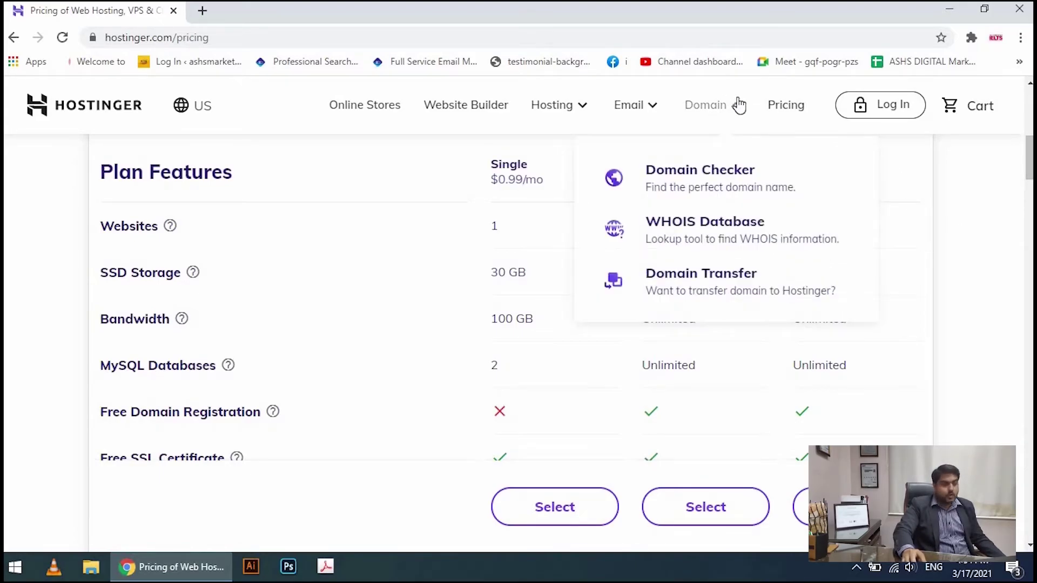
click(727, 175)
click(469, 327)
text(ashspakistan)
click(754, 340)
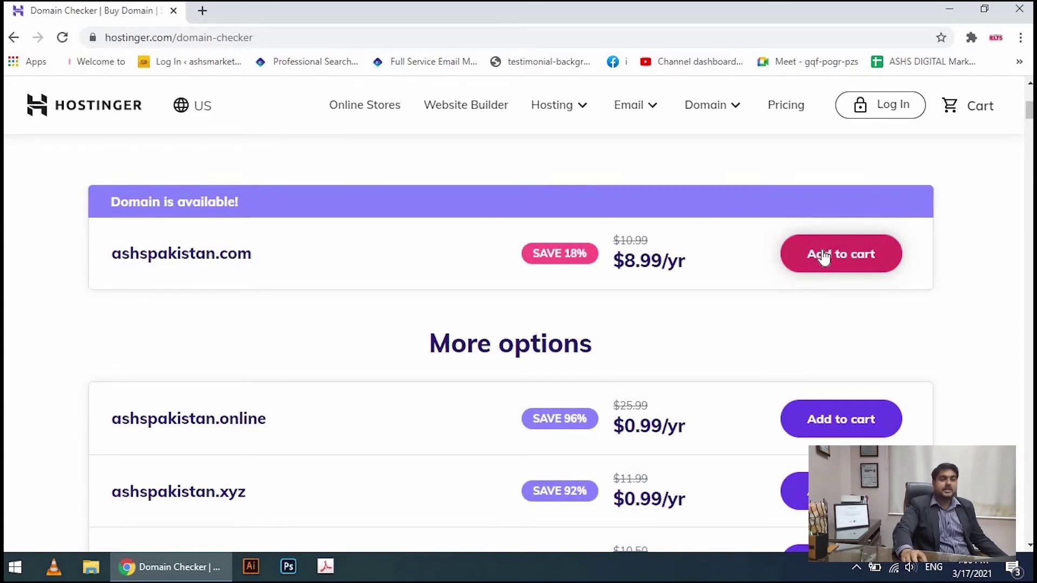
- Open Hostinger's Shared Web Hosting page and review the prices and contents of the Single, Premium and Business plans
mouse_move(586, 107)
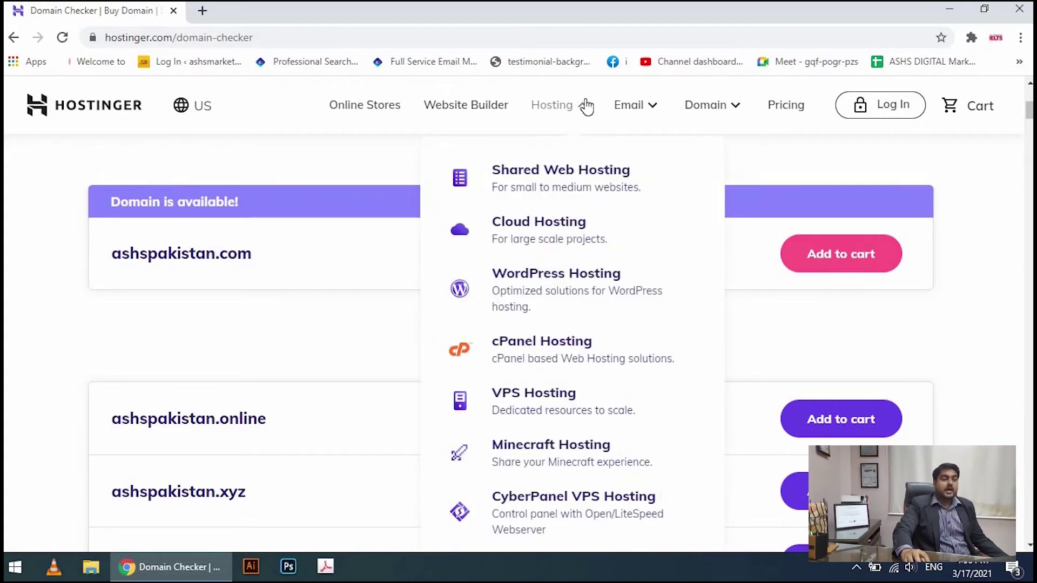
click(617, 197)
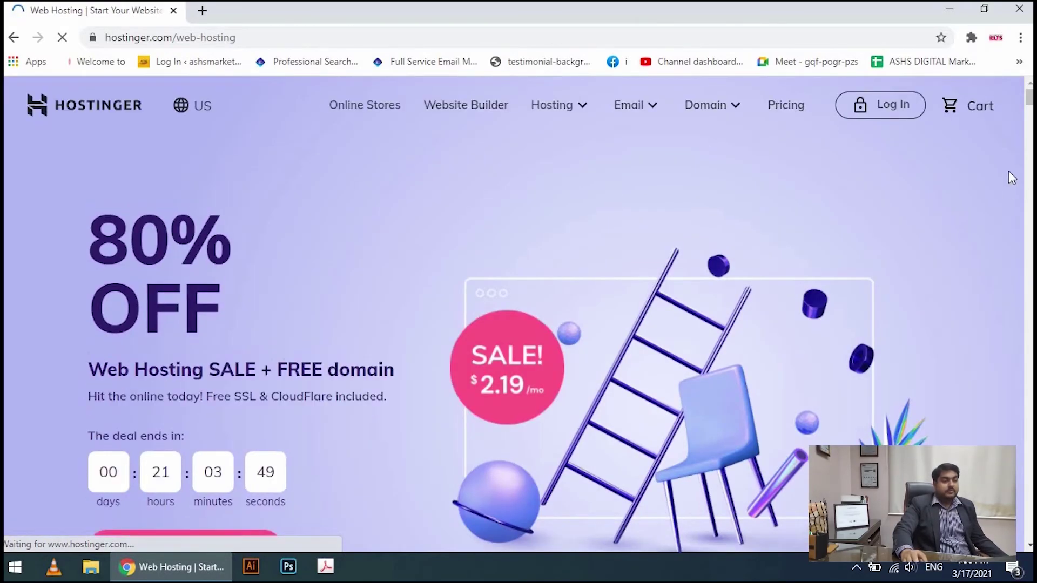
scroll(1011, 179, down, 8)
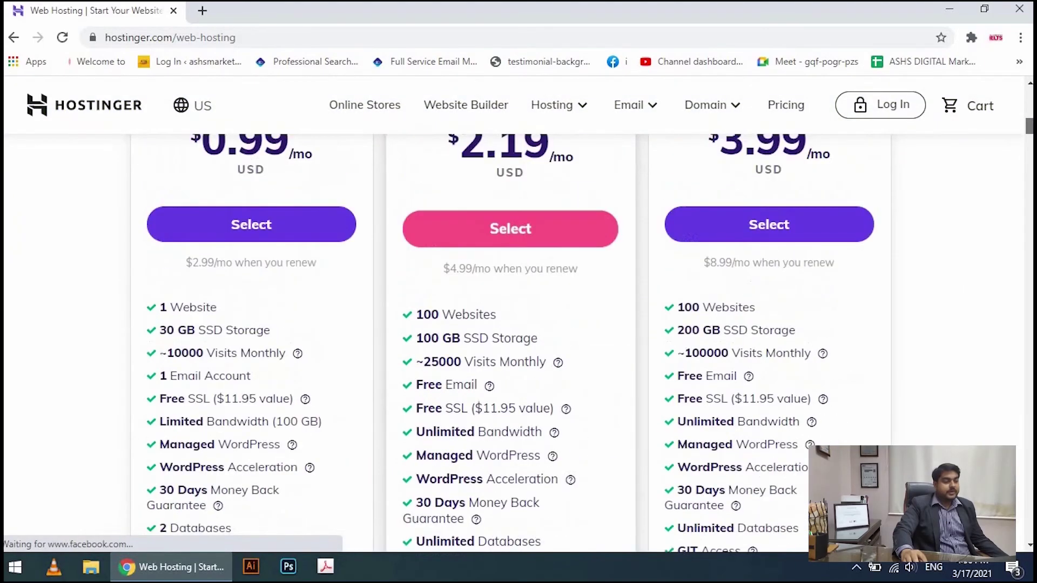
scroll(511, 324, up, 1)
scroll(510, 343, up, 1)
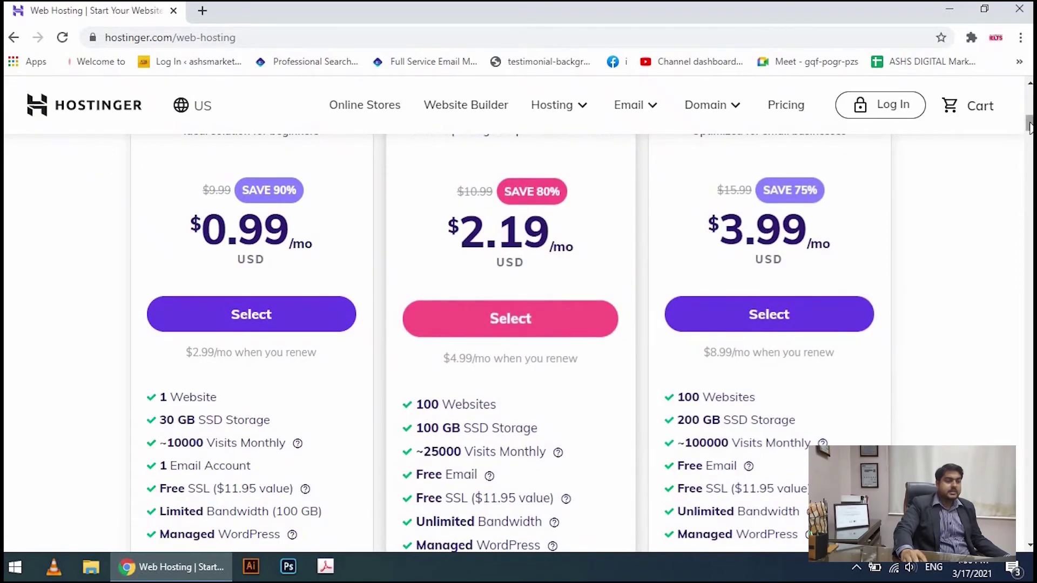
drag(1029, 124, 1029, 121)
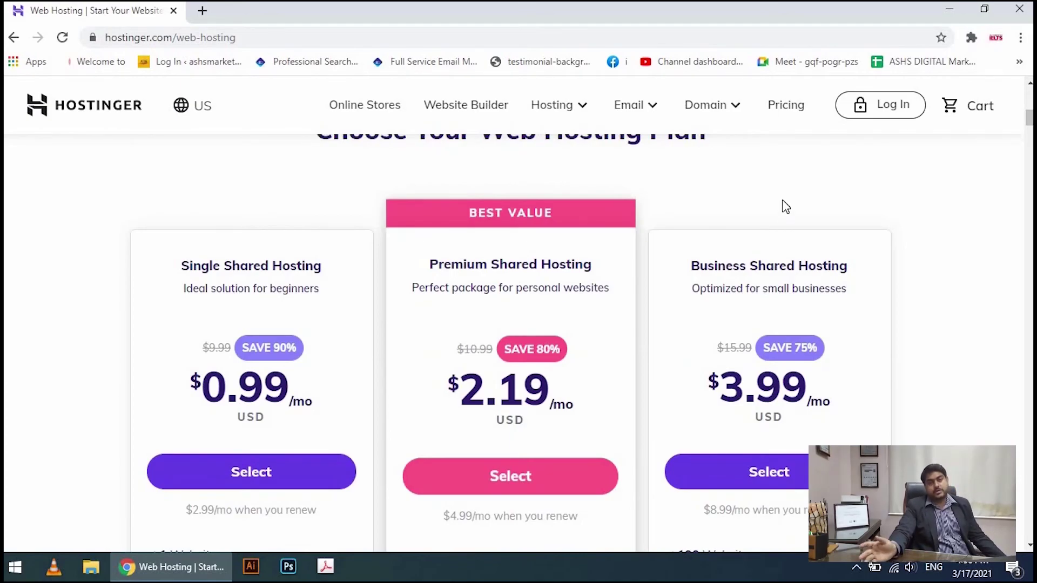